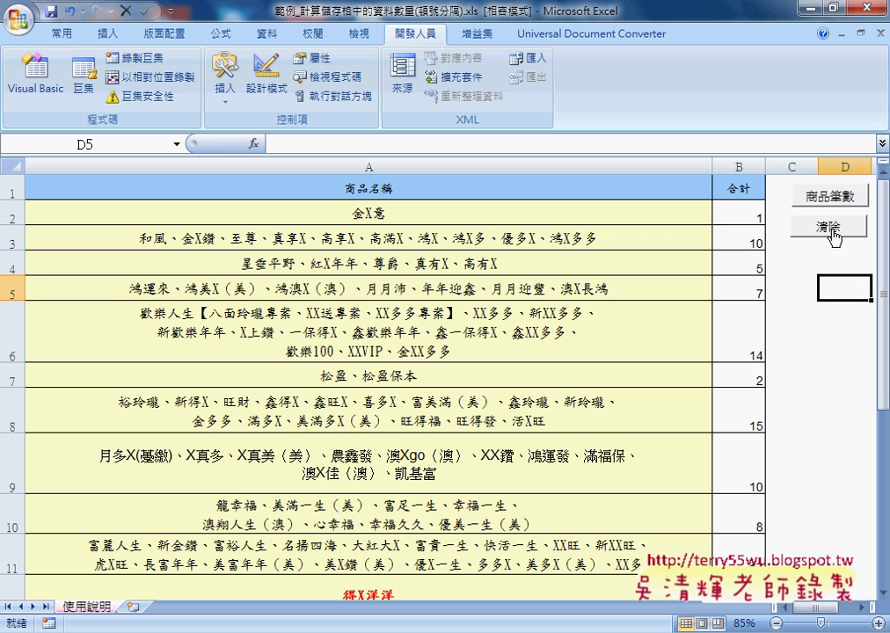
- Clear the product counts in column B from B2 down with the 清除 button
click(741, 213)
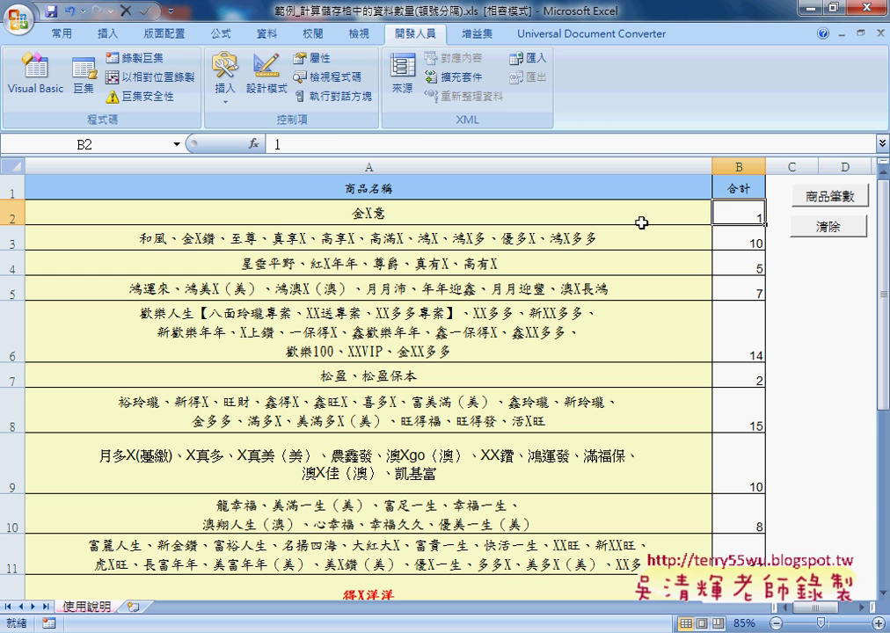
click(833, 231)
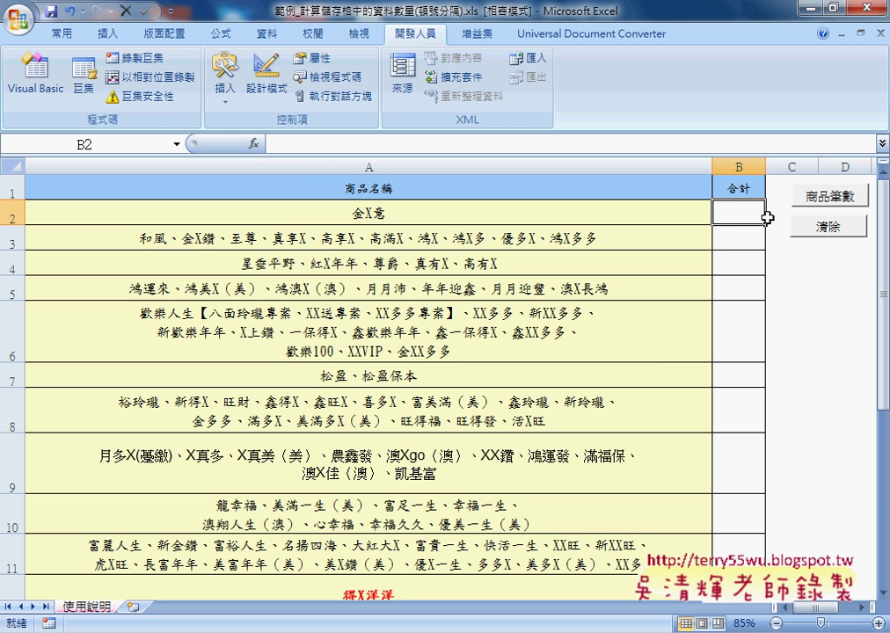
- Enter =商品筆數函數(A2) in B2 and fill it down column B
click(254, 143)
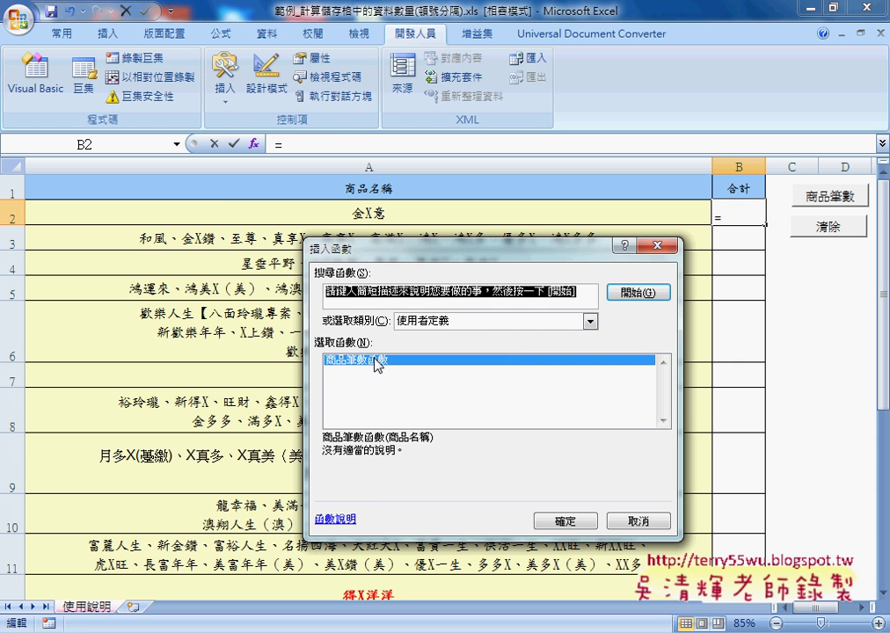
click(564, 521)
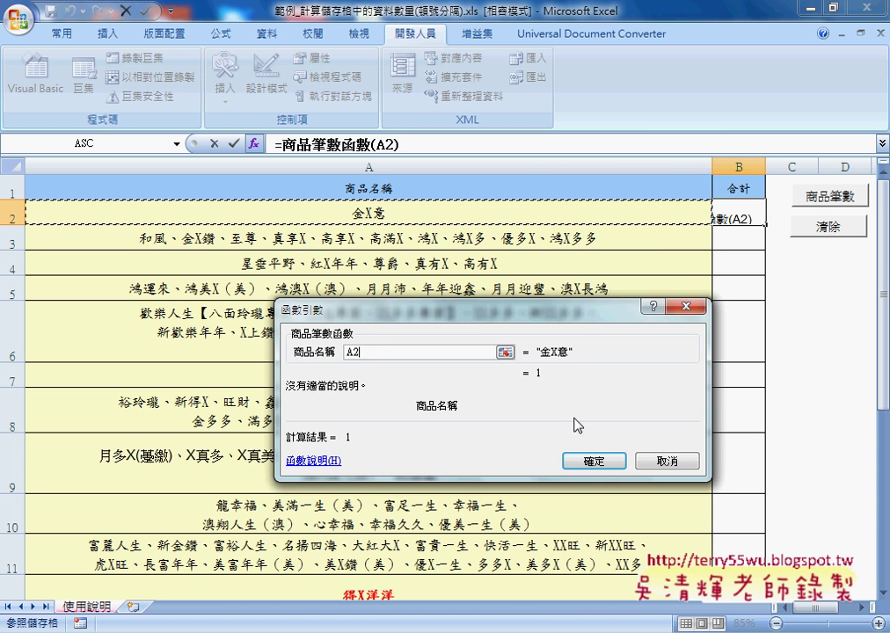
key(Return)
double_click(764, 225)
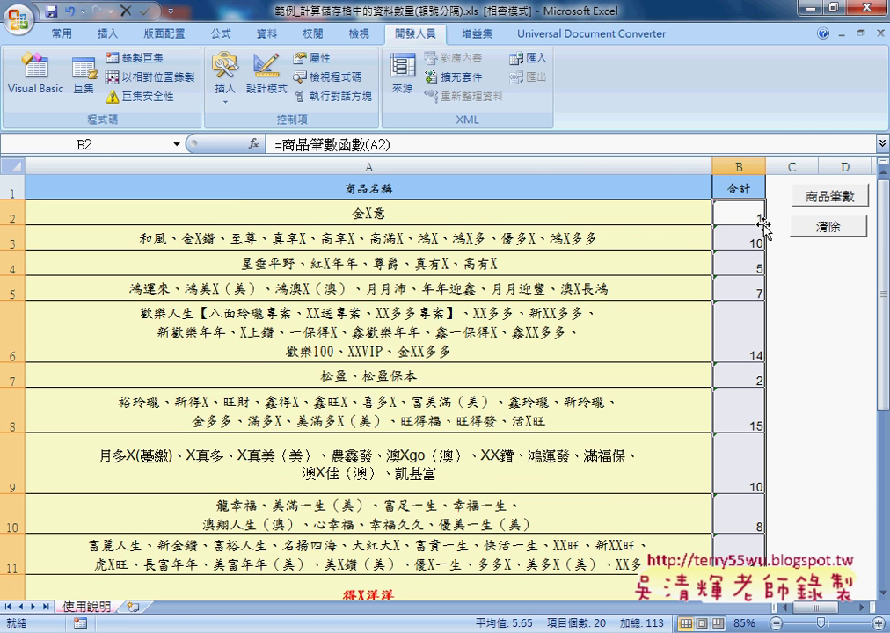
- Clear the 商品筆數函數 formulas from column B with the 清除 button
click(749, 239)
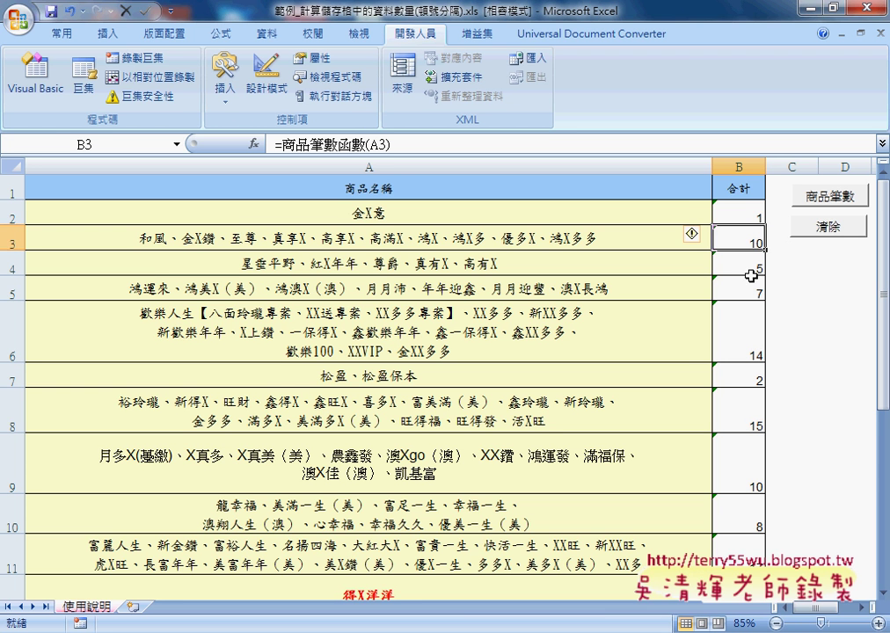
click(748, 213)
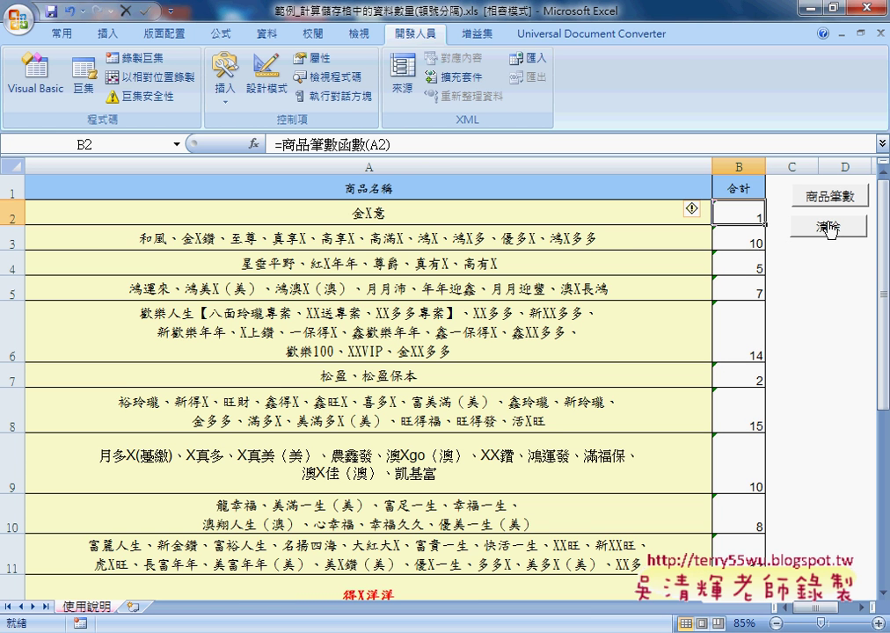
click(831, 227)
- Refill column B with the 商品筆數 macro button, then clear the counts again
click(826, 199)
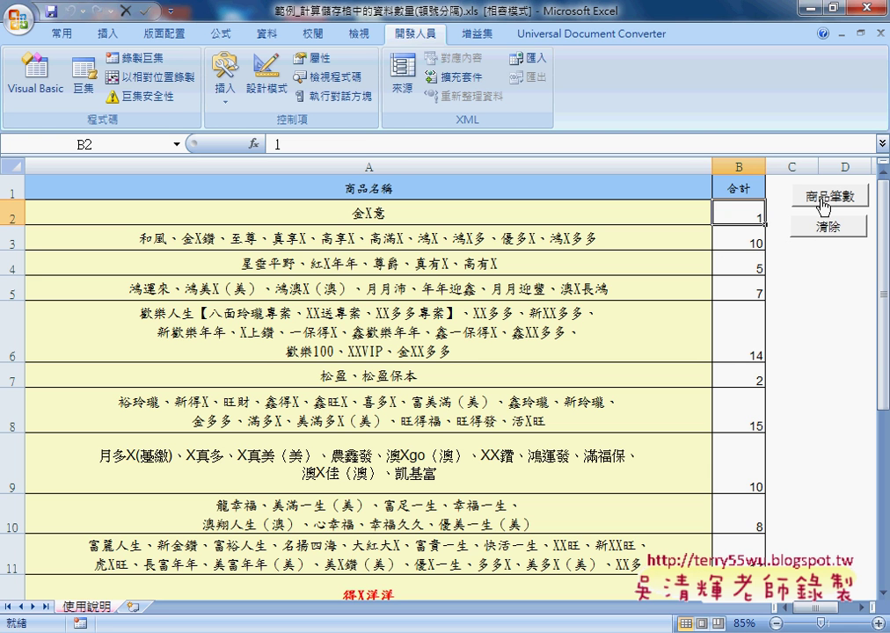
click(830, 228)
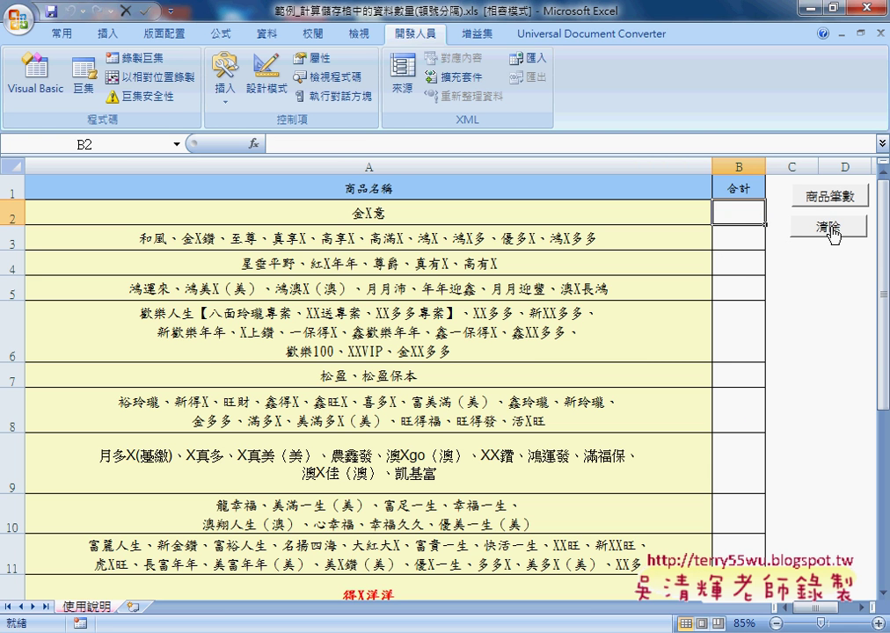
right_click(830, 230)
- Open the 清除 button's 商品筆數清除 macro in the VBA editor and inspect its row-2-to-last-row loop
click(825, 369)
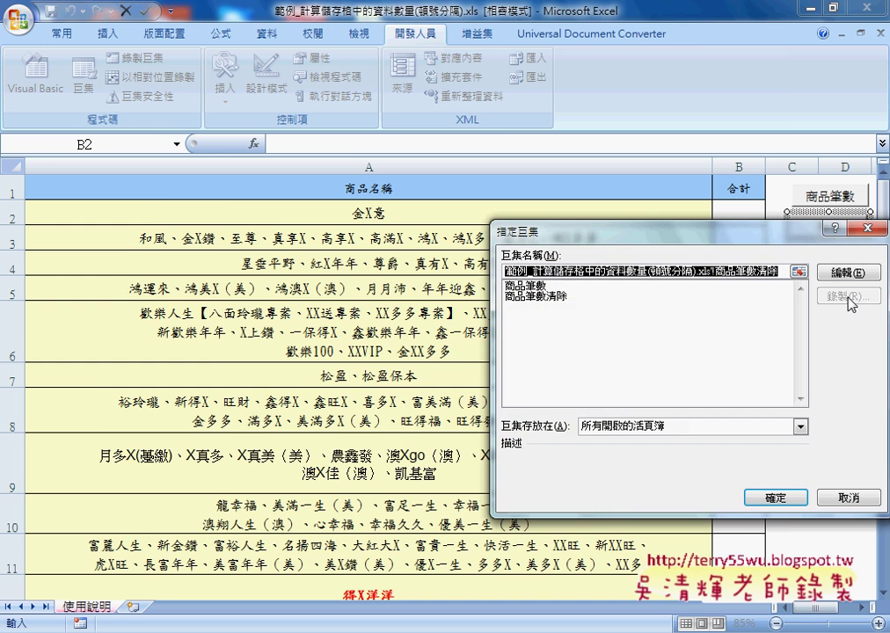
click(848, 273)
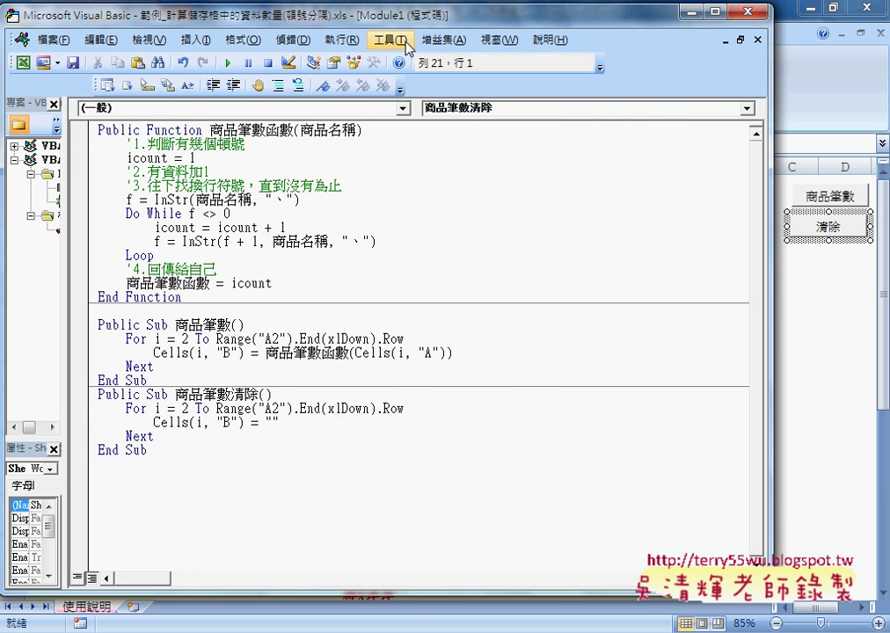
drag(254, 14, 531, 14)
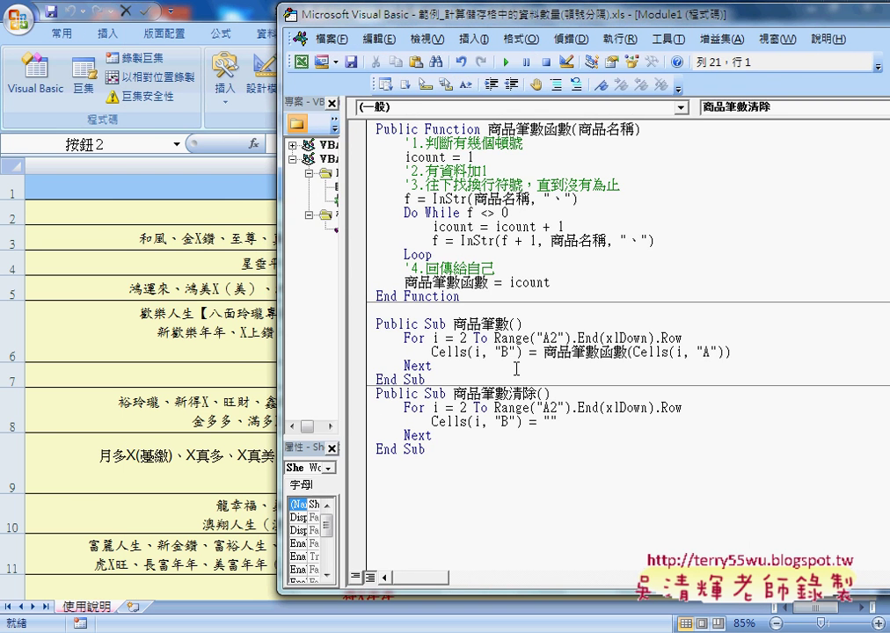
double_click(436, 393)
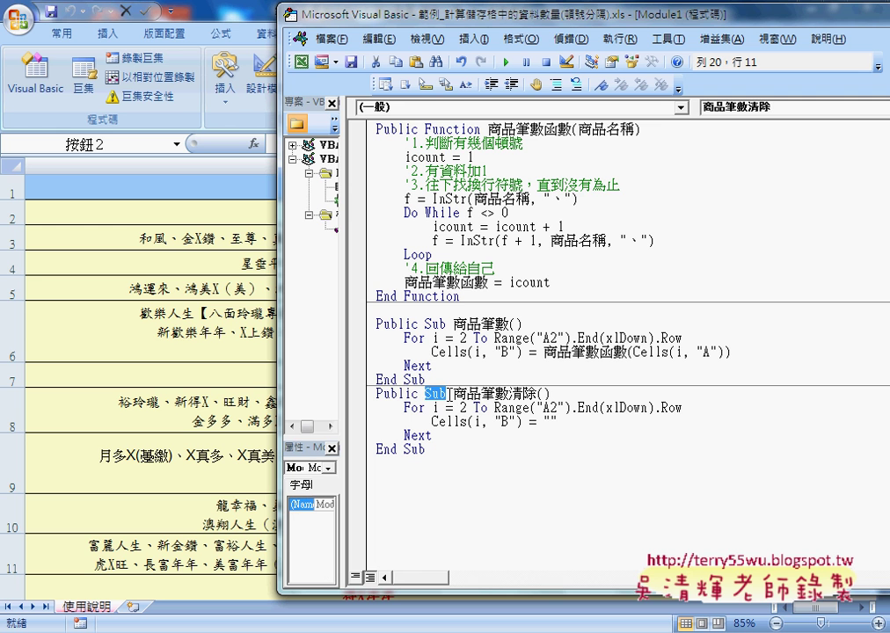
drag(453, 393, 538, 393)
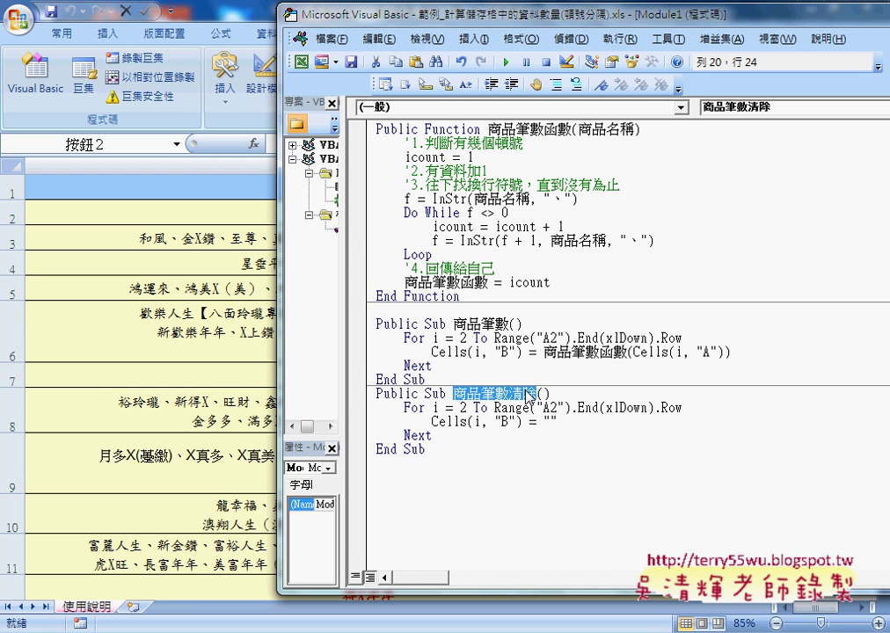
double_click(463, 407)
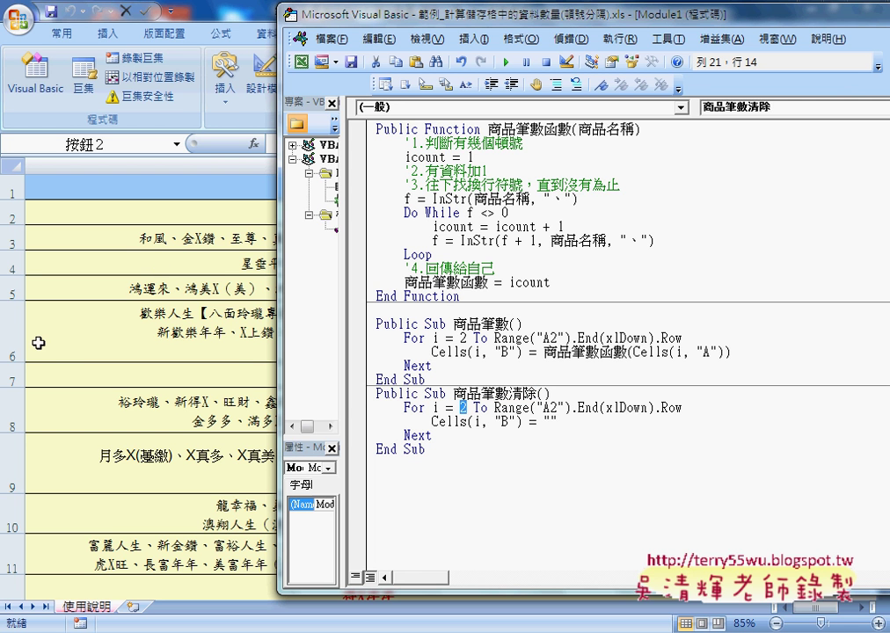
drag(494, 407, 681, 409)
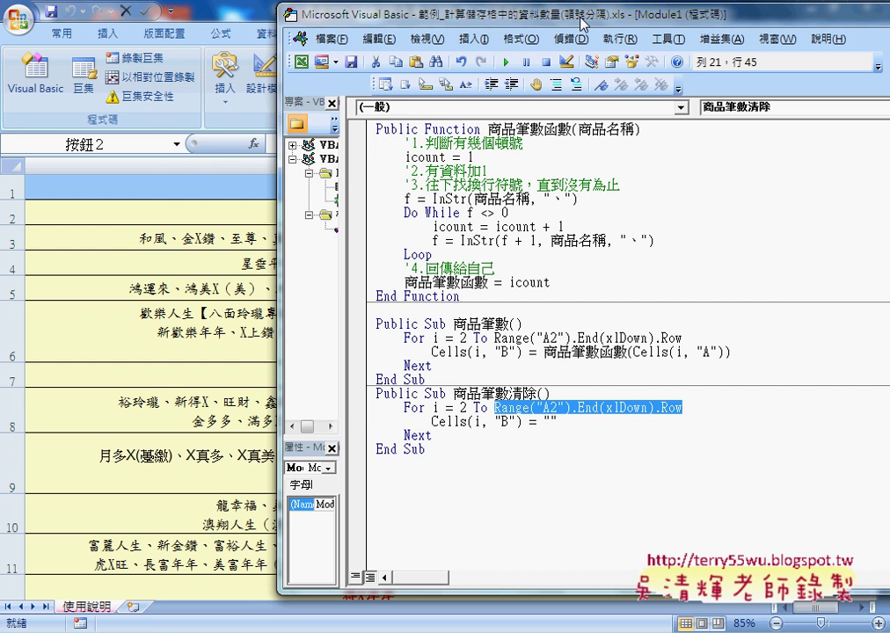
drag(581, 24, 239, 54)
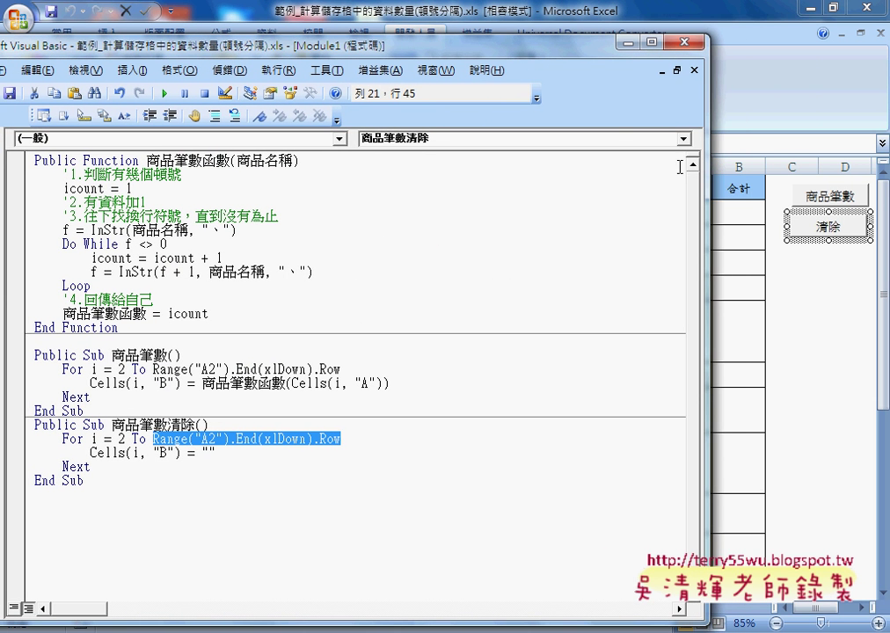
drag(708, 185, 578, 186)
click(224, 452)
key(shift+Left)
key(shift+Left)
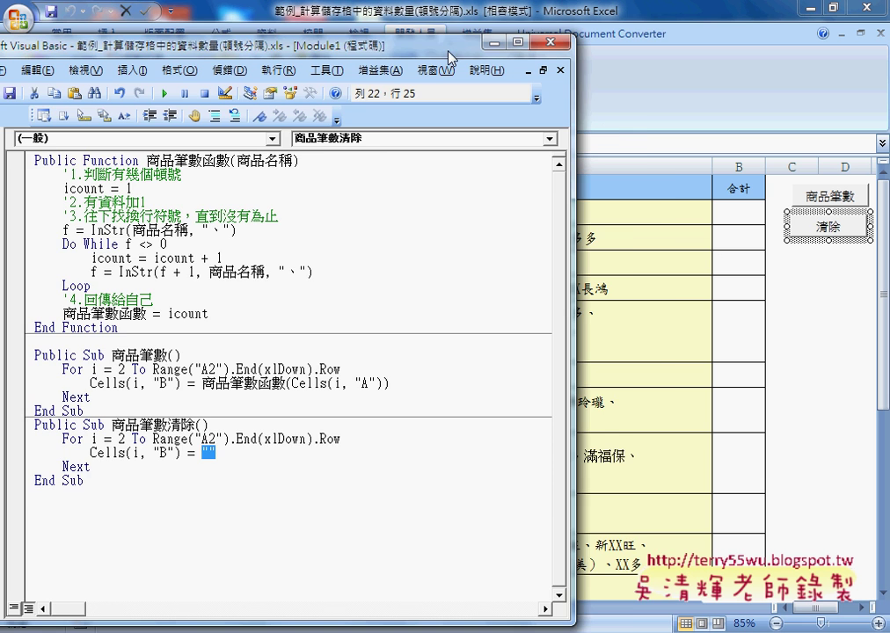
drag(439, 52, 545, 44)
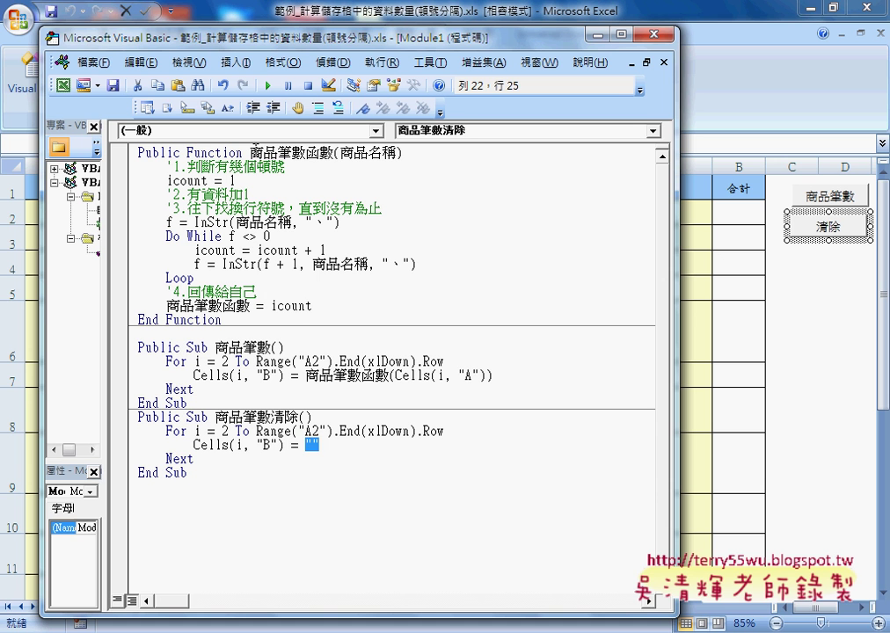
drag(249, 153, 335, 155)
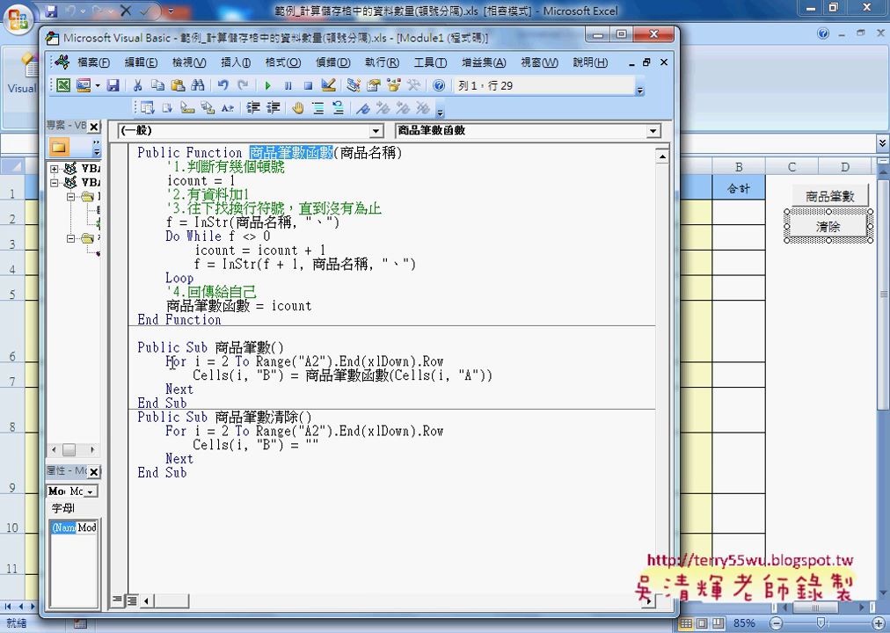
- Delete the Cells(i, "B") = 商品筆數函數(Cells(i, "A")) line from the 商品筆數 loop
click(226, 361)
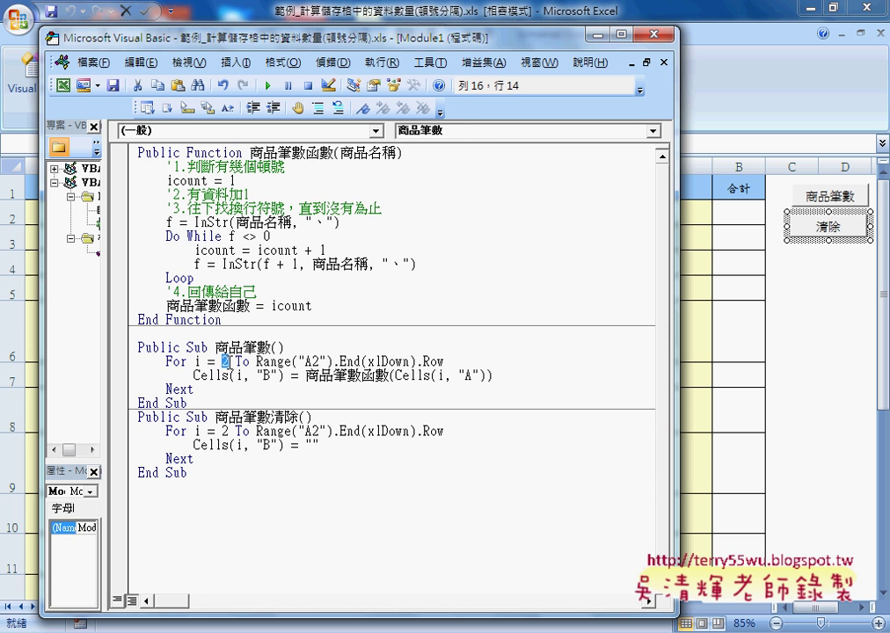
mouse_move(255, 362)
mouse_down()
mouse_move(471, 361)
mouse_move(195, 376)
mouse_up()
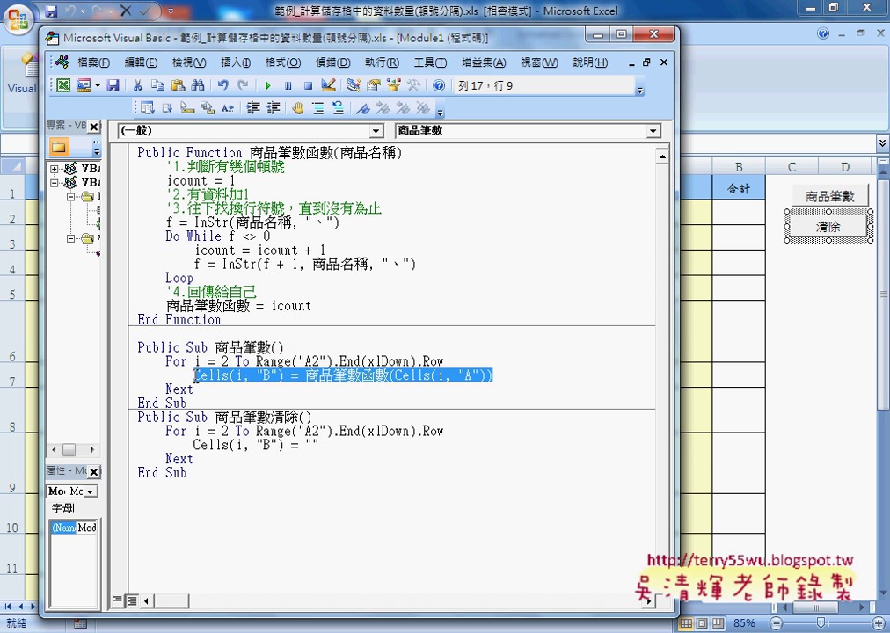
key(Delete)
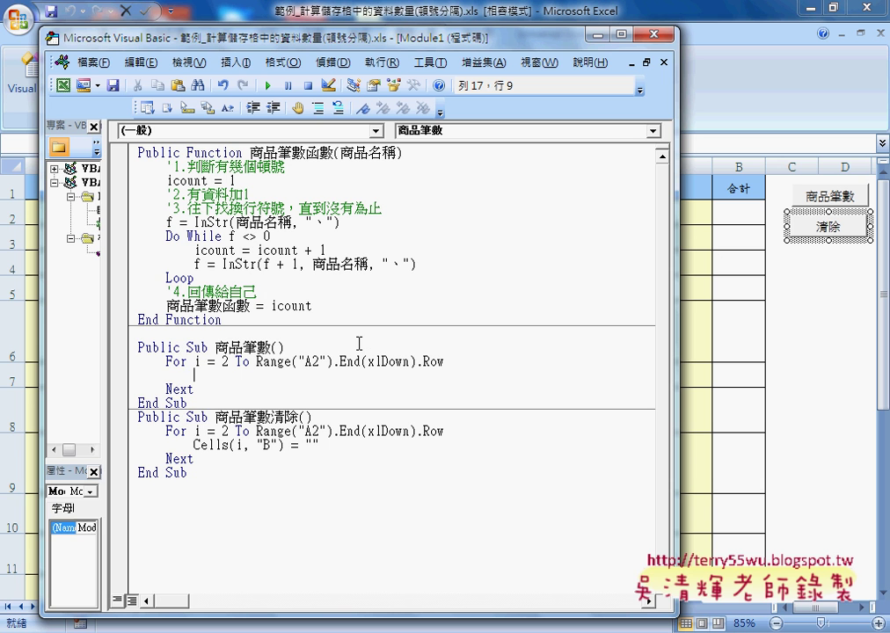
- Begin the loop line with Cells(i,"B")= followed by 商品筆數函數(
text(C)
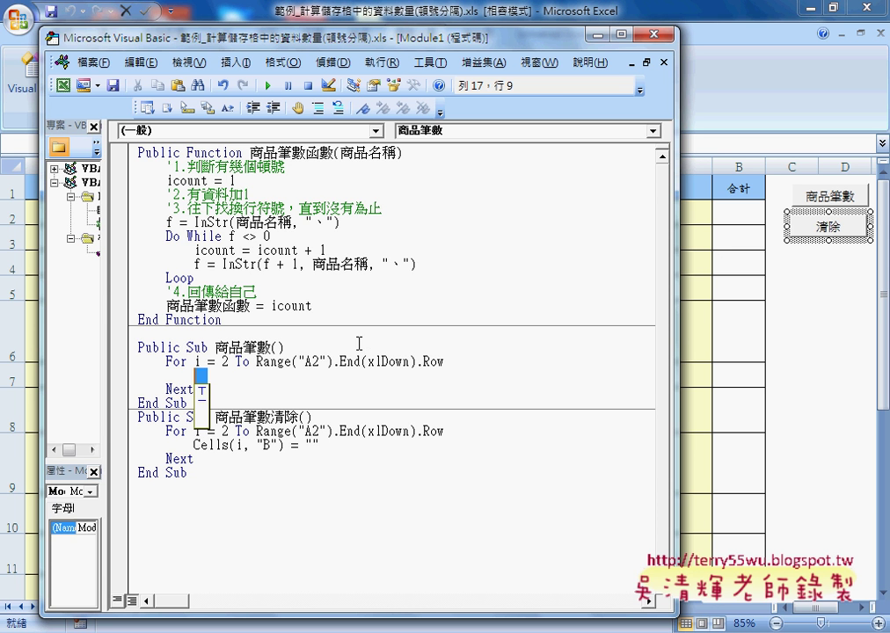
text(ce)
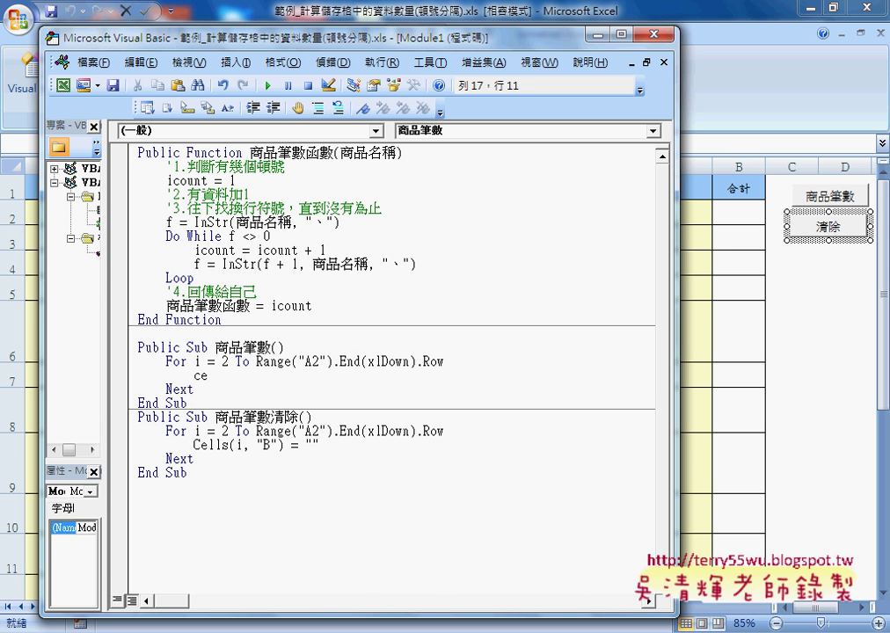
text(lls()
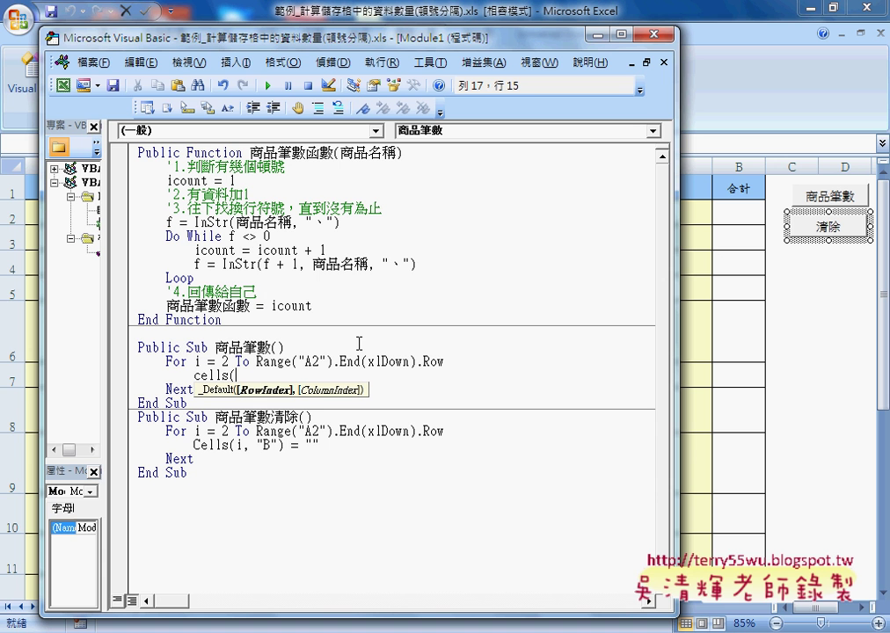
text(i,)
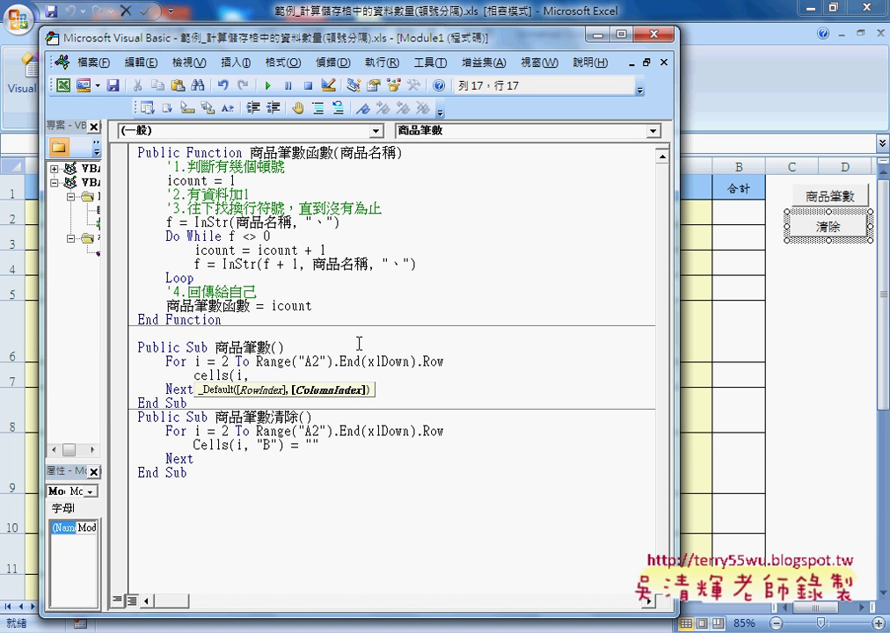
text(")
text(B"))
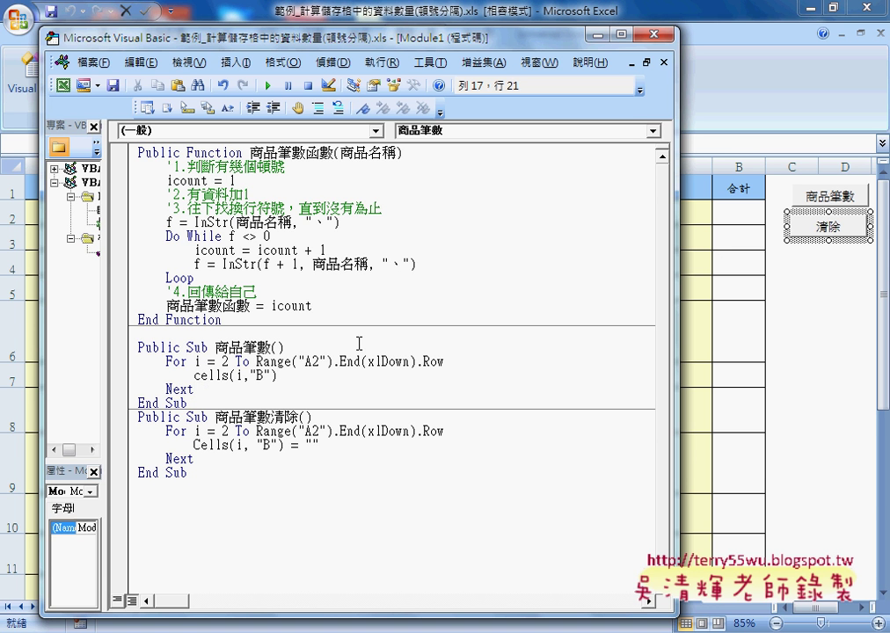
text(=)
click(306, 226)
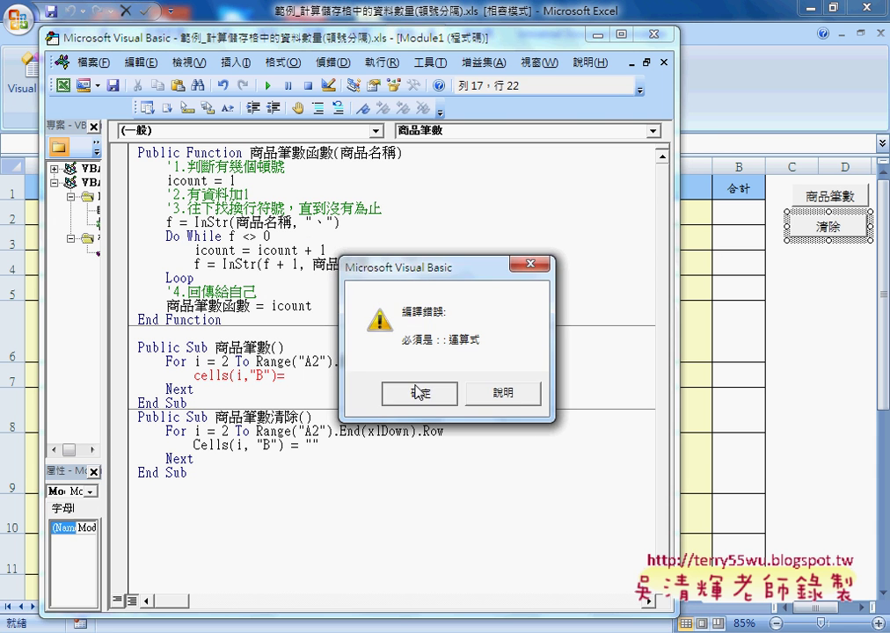
key(Return)
mouse_move(251, 153)
mouse_down()
mouse_move(334, 159)
mouse_move(308, 384)
mouse_up()
text(商品筆數函數)
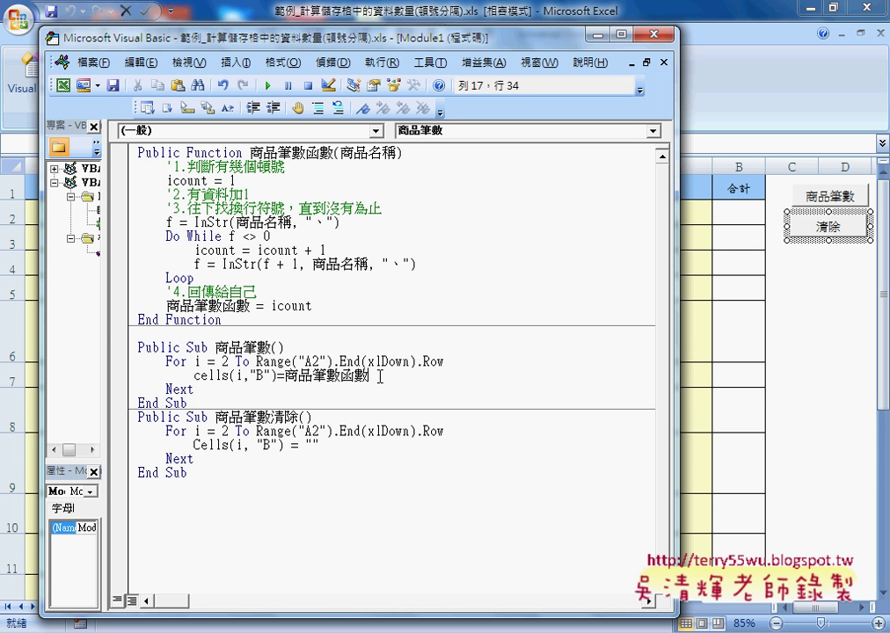
text(()
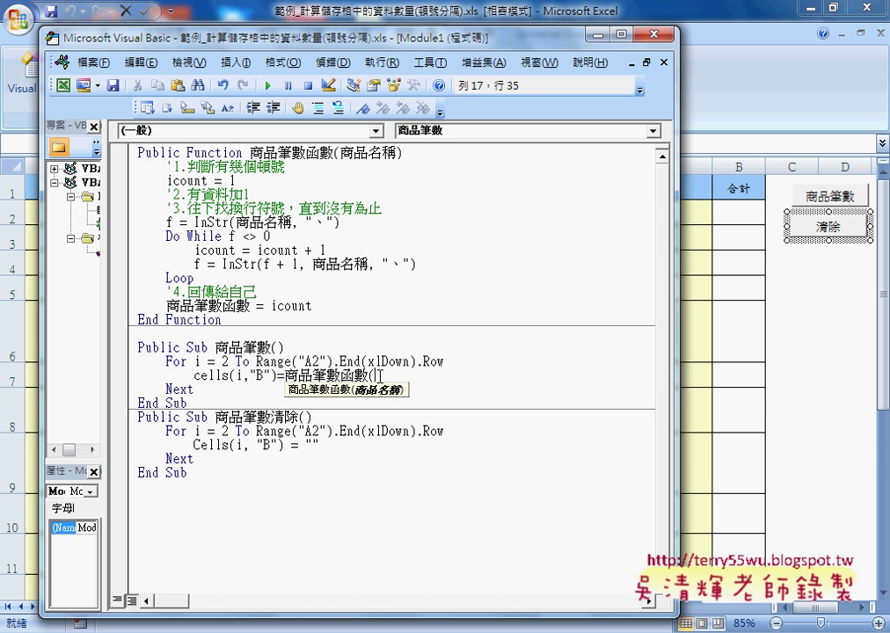
- Complete the call with Cells(i, "A") as its argument and close the parentheses
drag(677, 354, 359, 336)
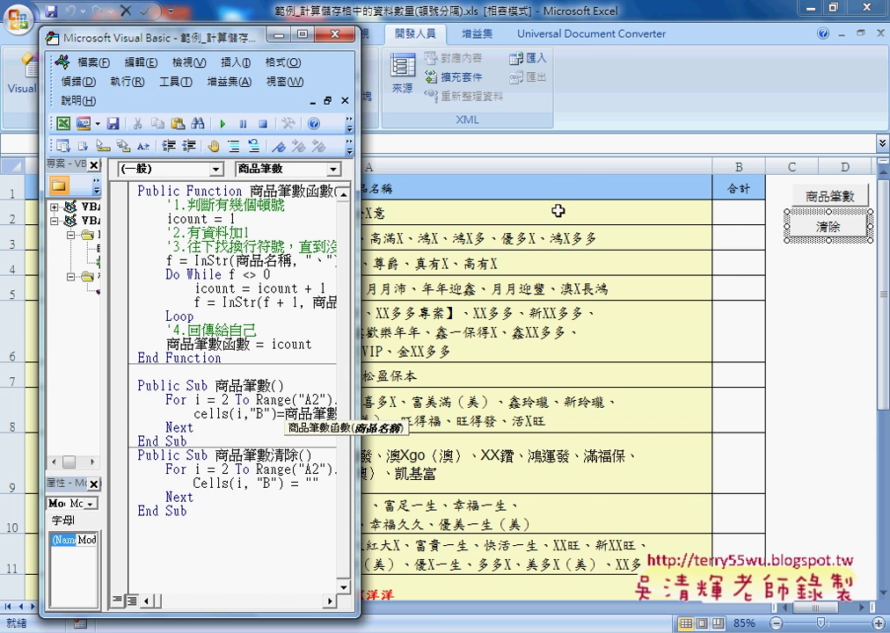
drag(359, 313, 730, 313)
click(195, 374)
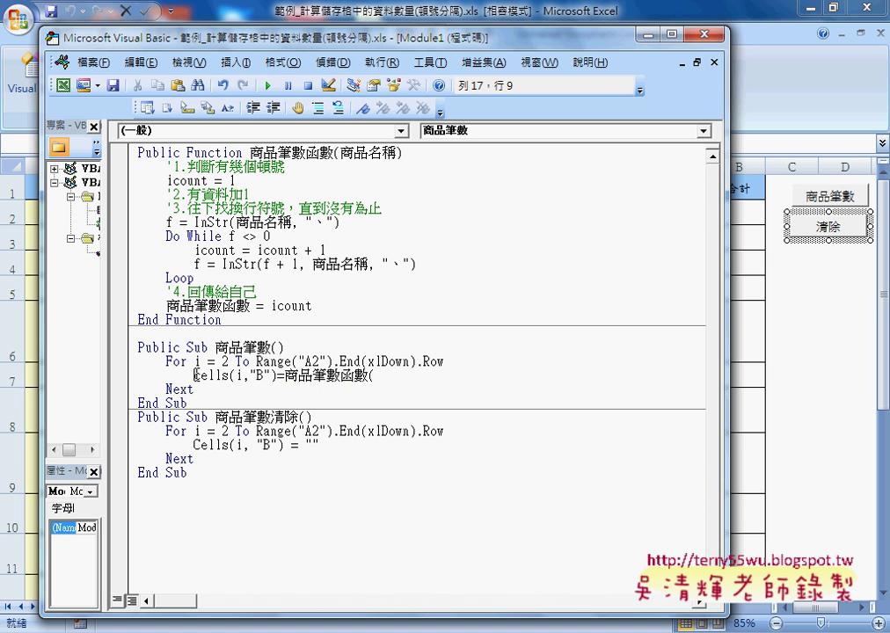
drag(195, 373, 276, 375)
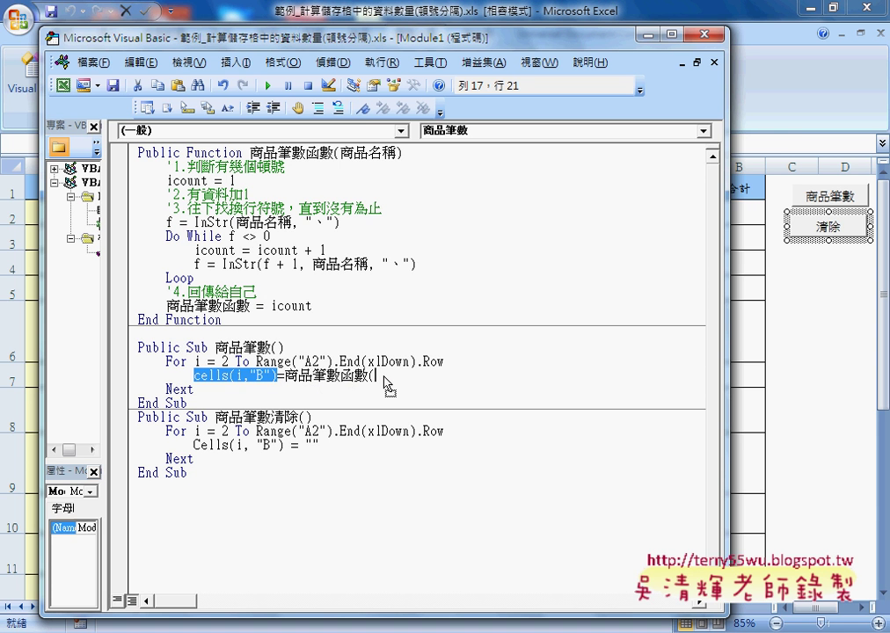
drag(387, 387, 374, 378)
double_click(440, 376)
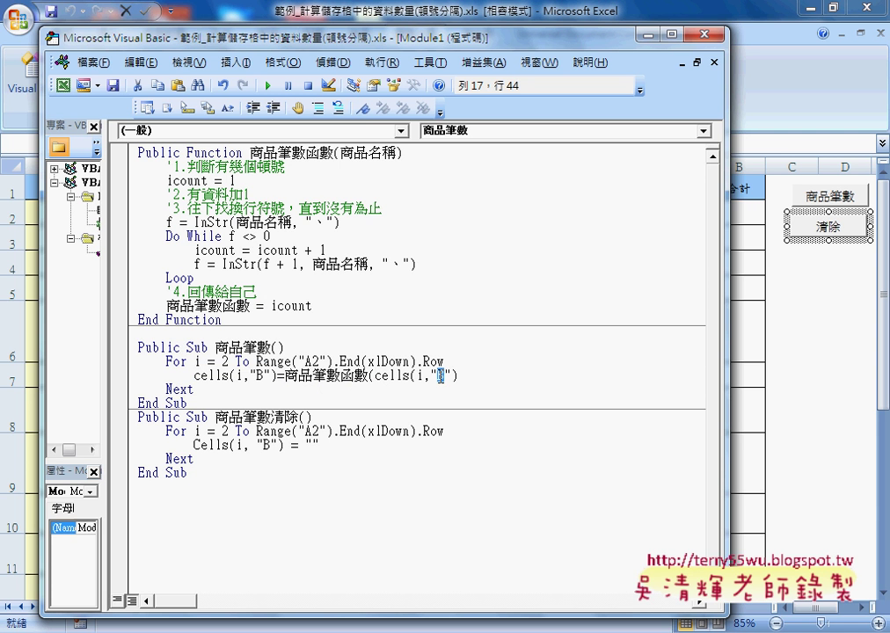
text(A)
double_click(419, 376)
double_click(241, 375)
double_click(450, 375)
click(472, 373)
text())
text())
drag(465, 376, 285, 377)
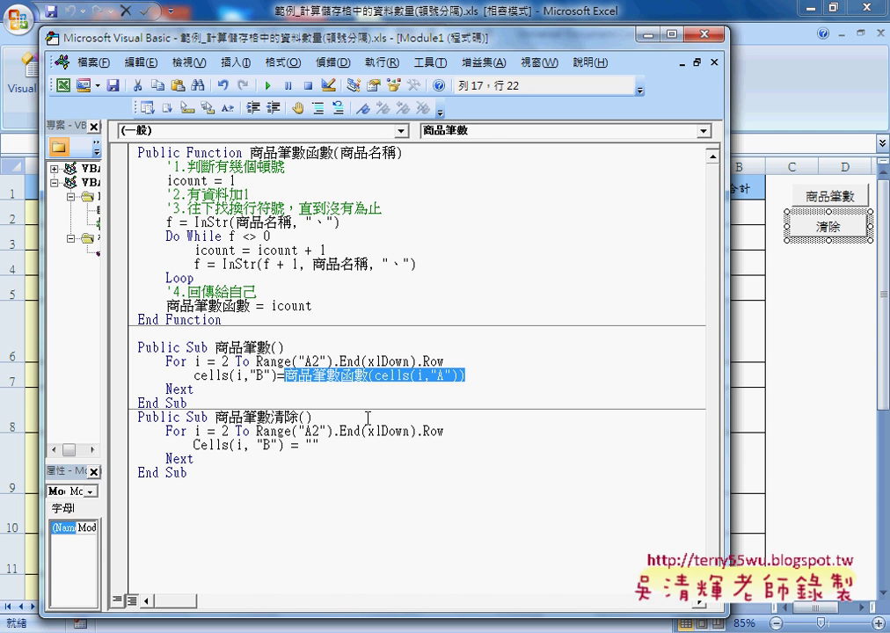
click(489, 458)
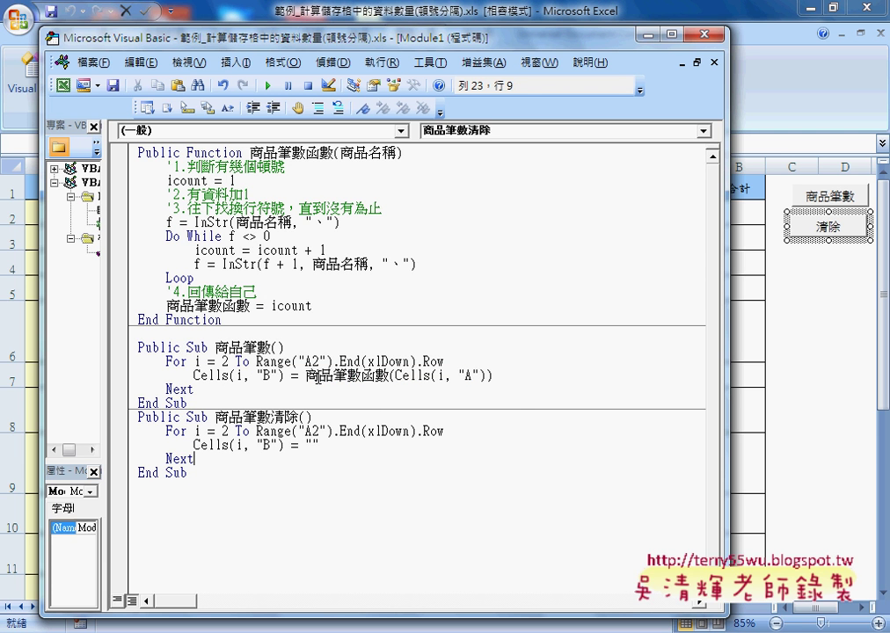
- Set a breakpoint on the column B assignment line and run 商品筆數 until it pauses there
click(118, 376)
click(782, 306)
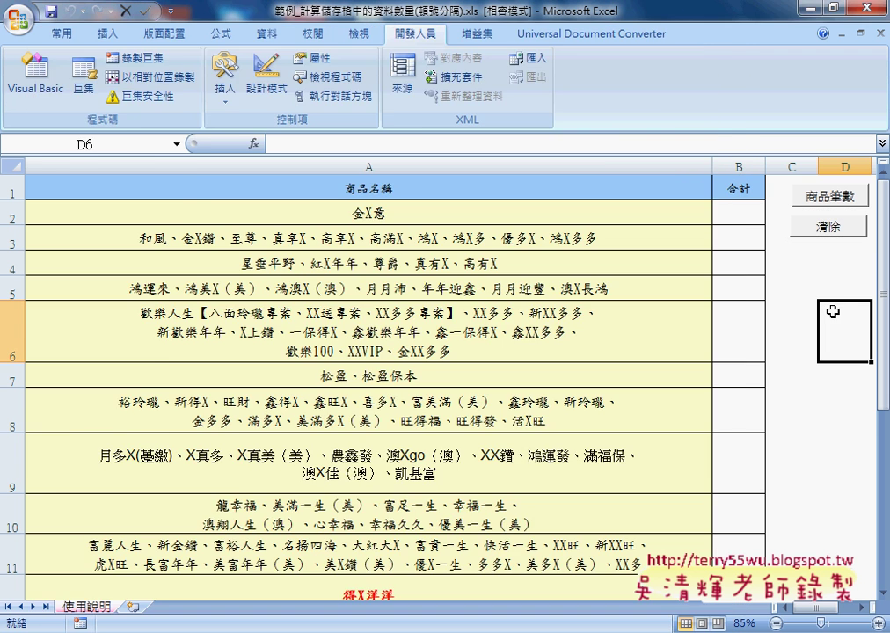
click(792, 194)
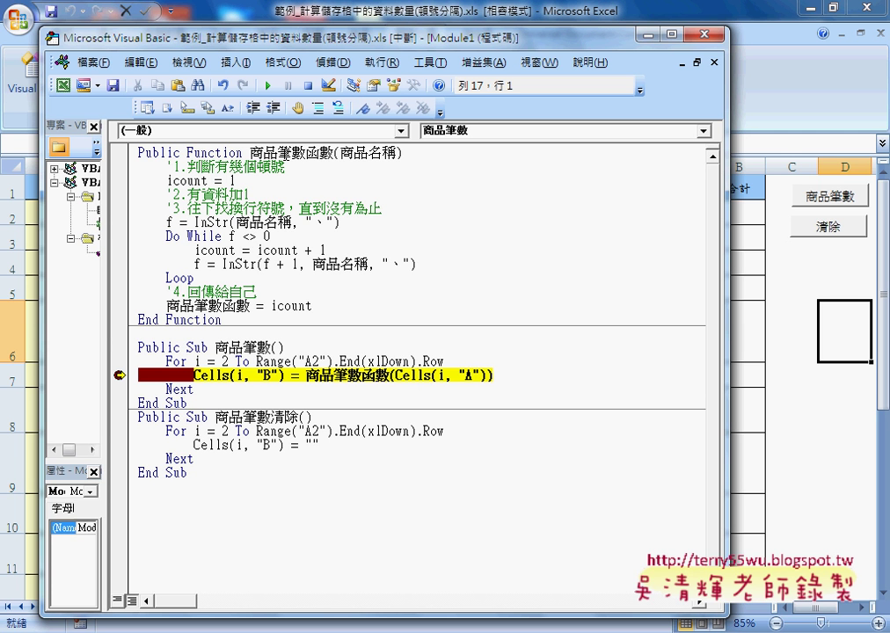
mouse_move(406, 376)
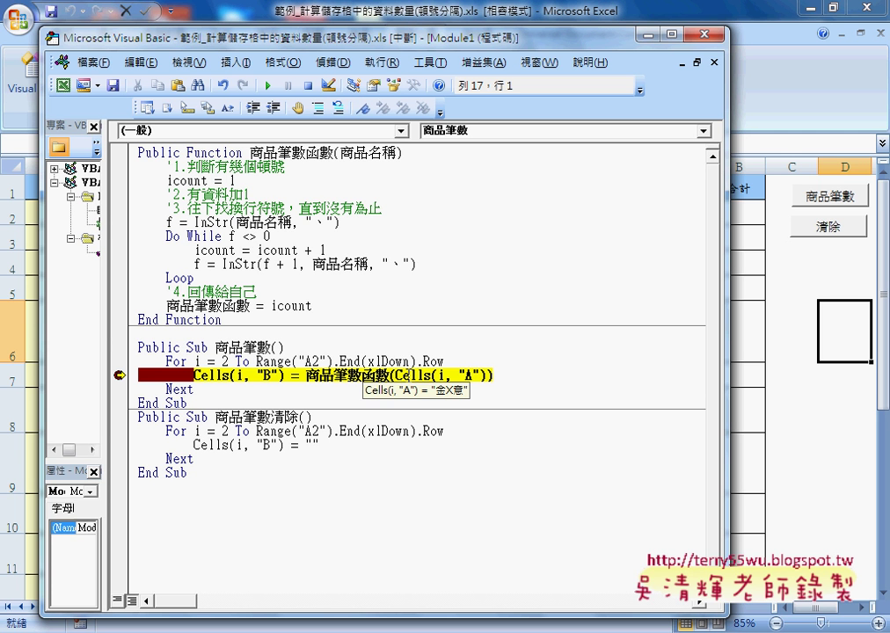
drag(395, 376, 484, 375)
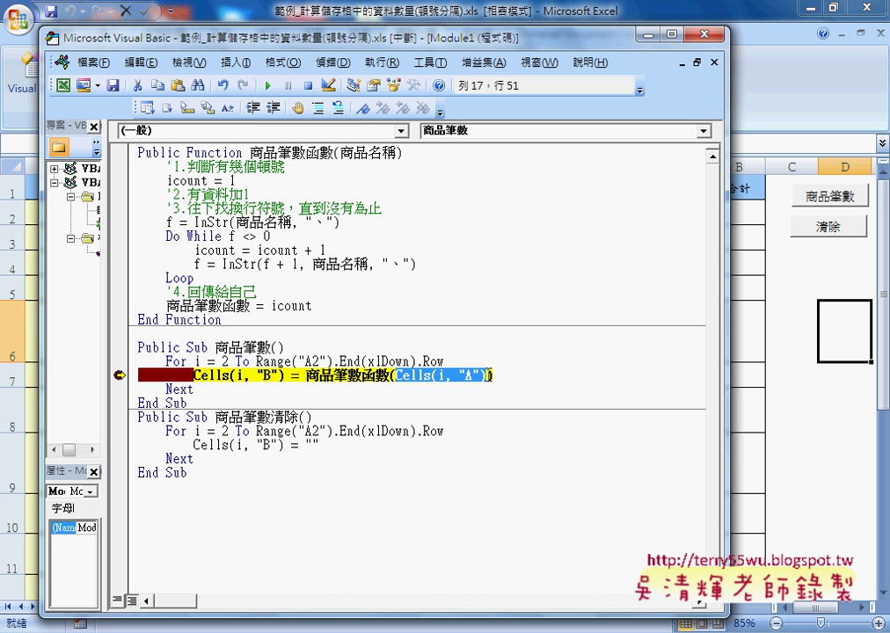
drag(727, 303, 625, 299)
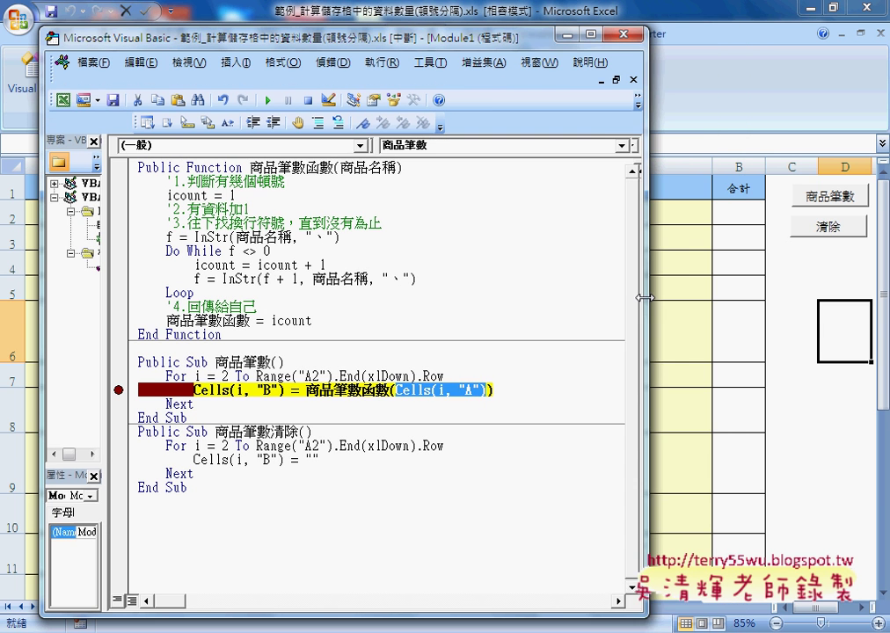
drag(334, 37, 692, 46)
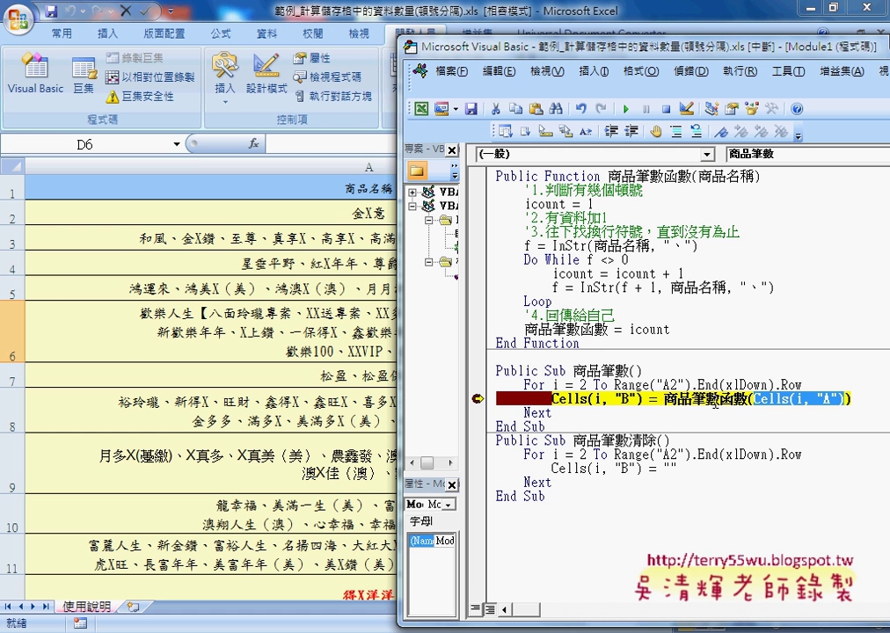
- Step with F8 through 商品筆數函數 for 金X意, returning 1 and pausing at Next
key(F8)
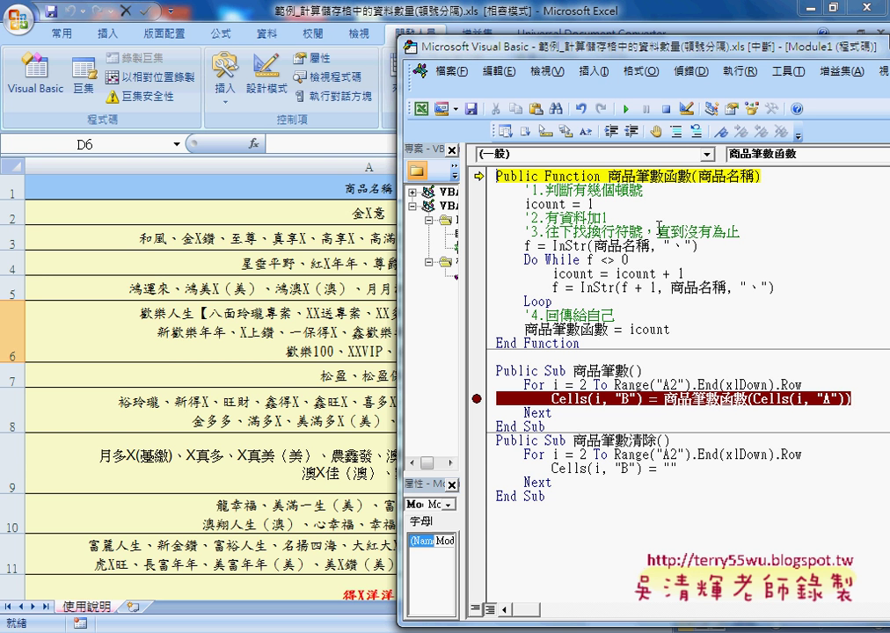
mouse_move(721, 175)
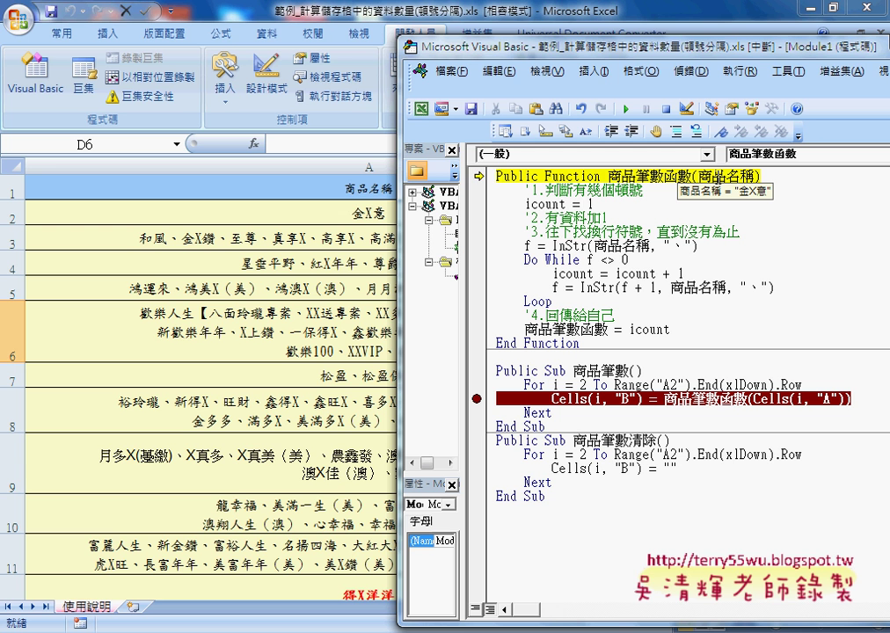
key(F8)
key(F8)
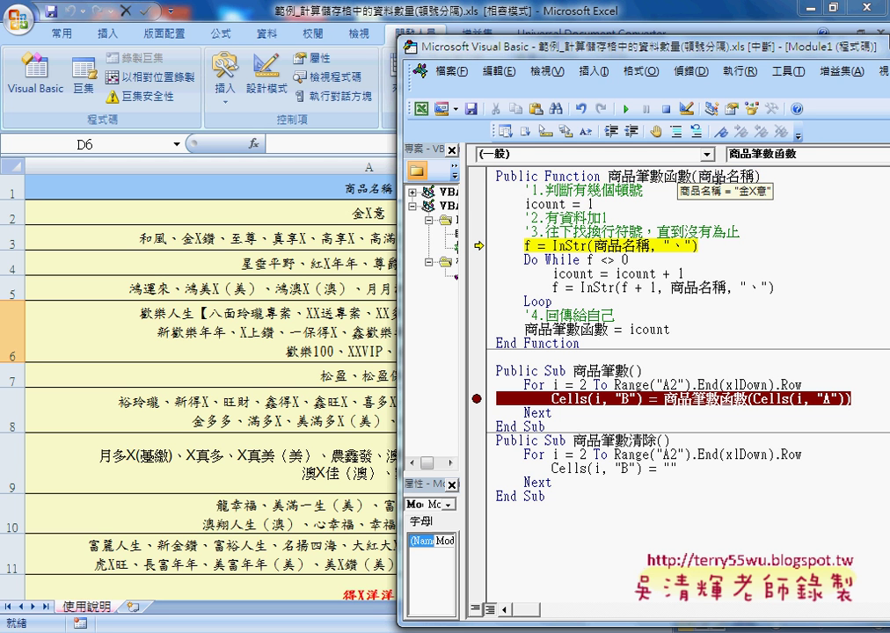
key(F8)
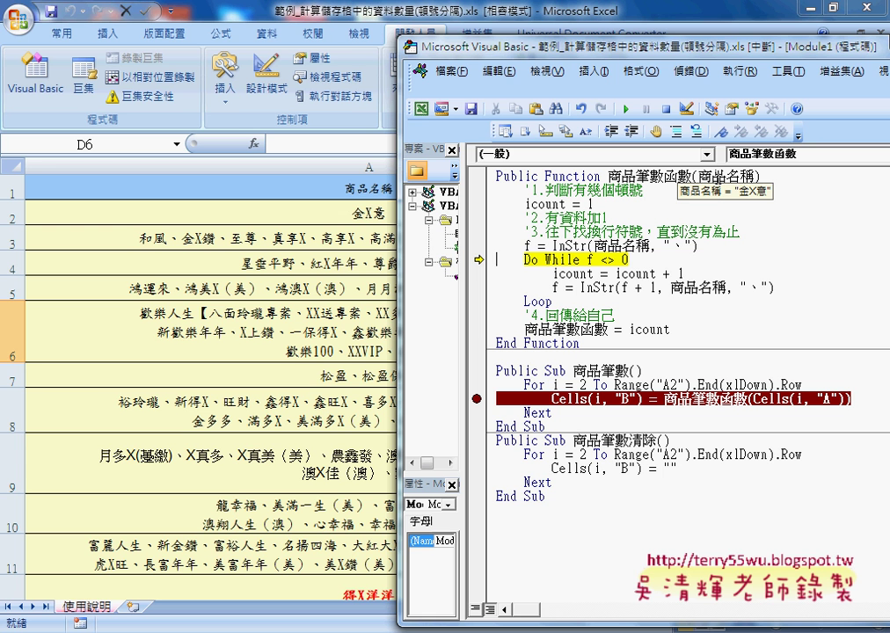
key(F8)
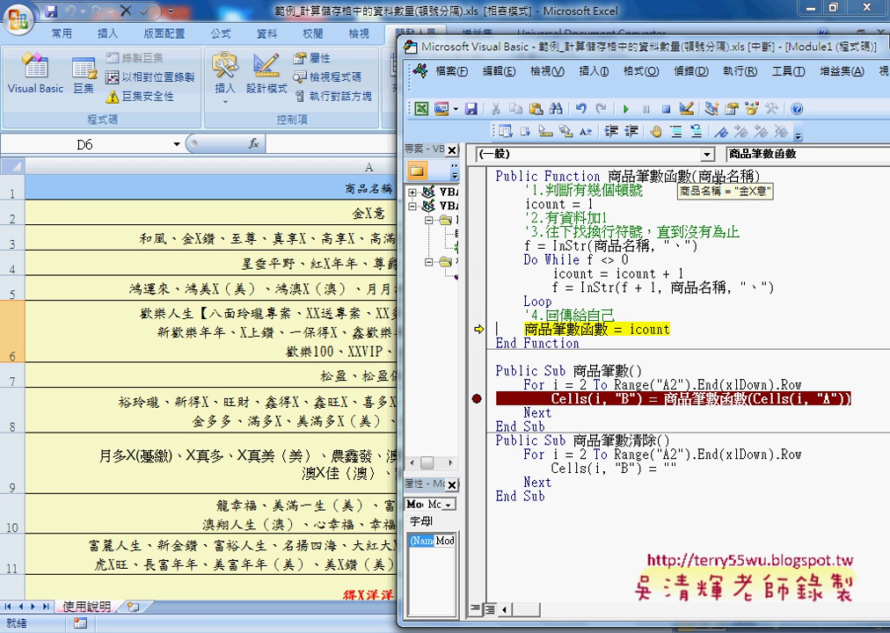
key(F8)
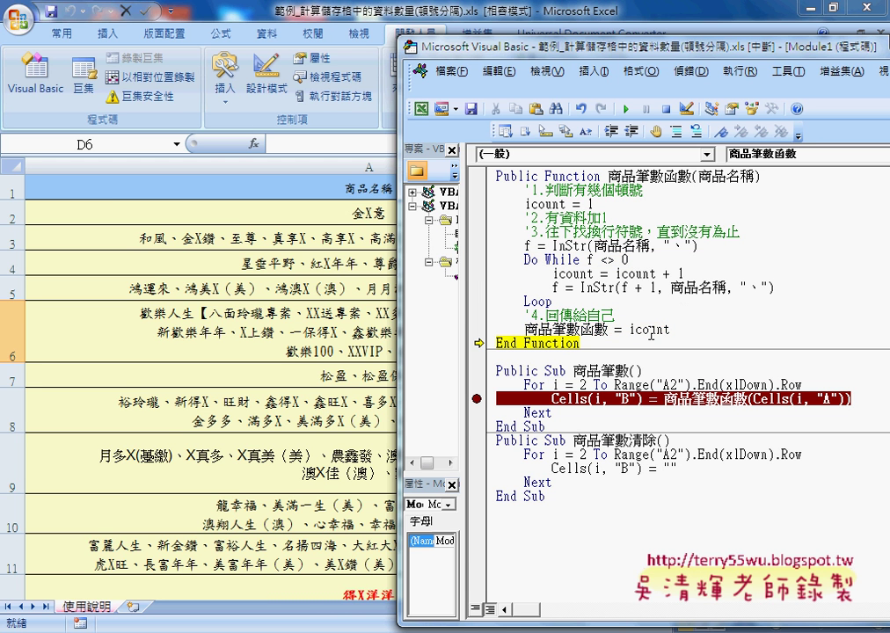
mouse_move(649, 332)
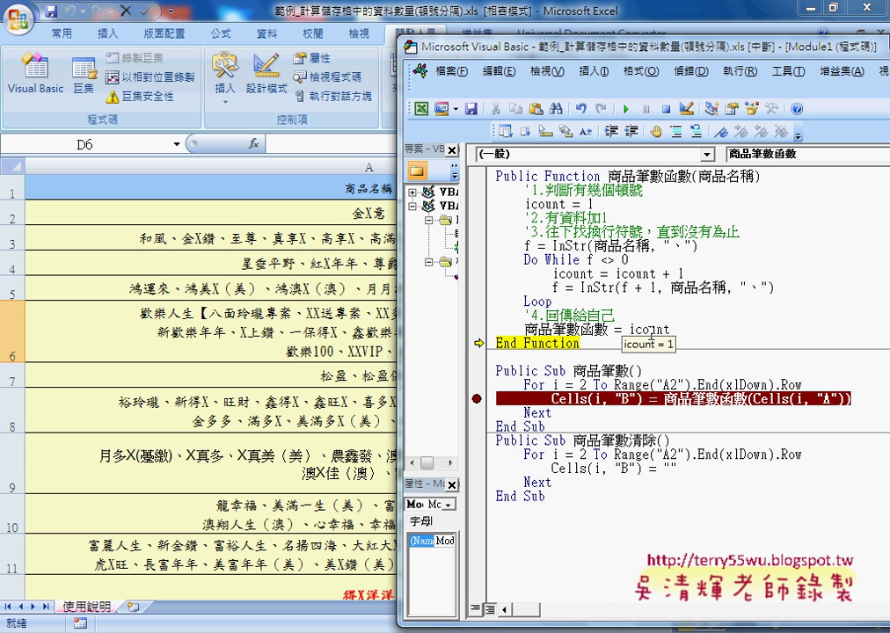
key(F8)
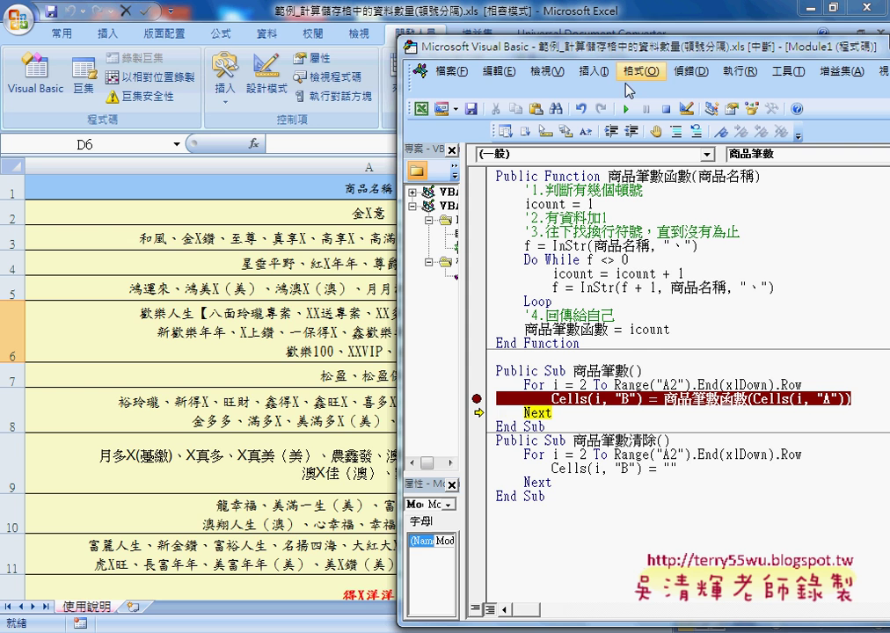
drag(614, 53, 312, 37)
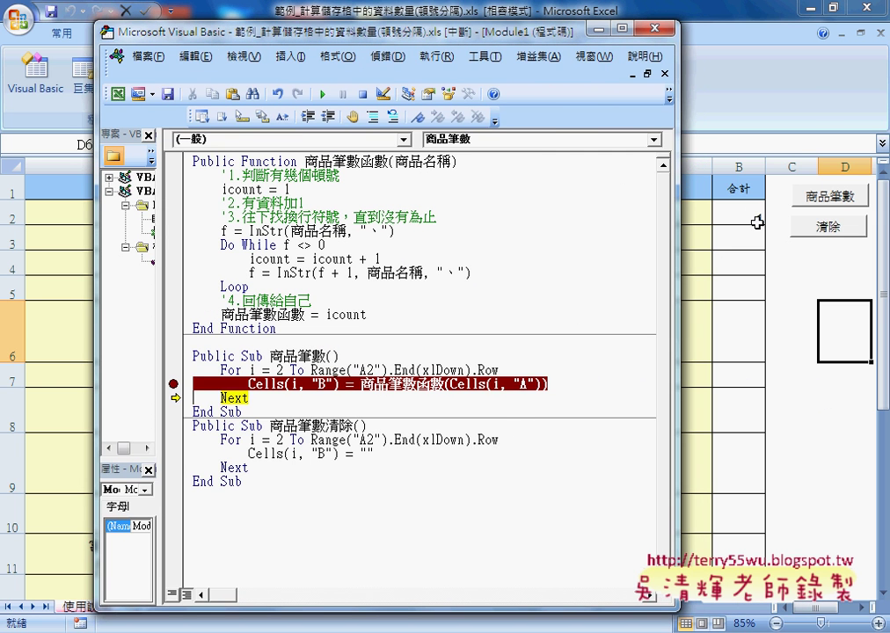
- Step into 商品筆數函數 for row 3, then continue to the breakpoint so B3 shows 10
key(F8)
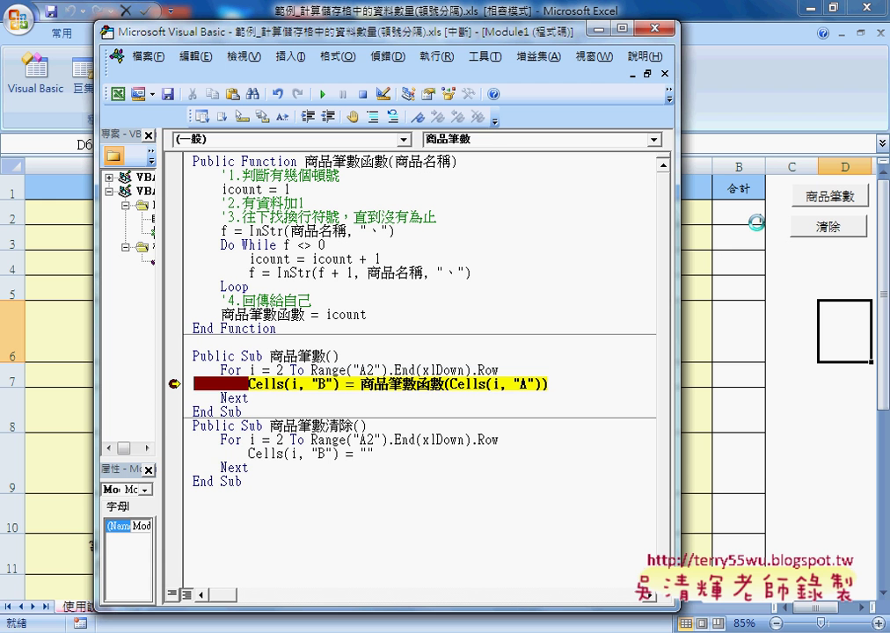
key(F8)
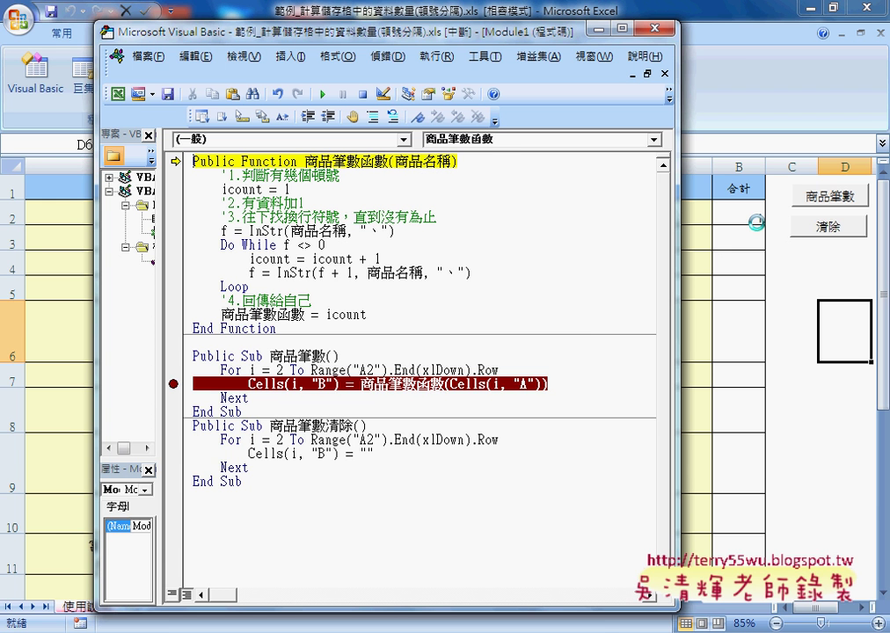
mouse_move(416, 165)
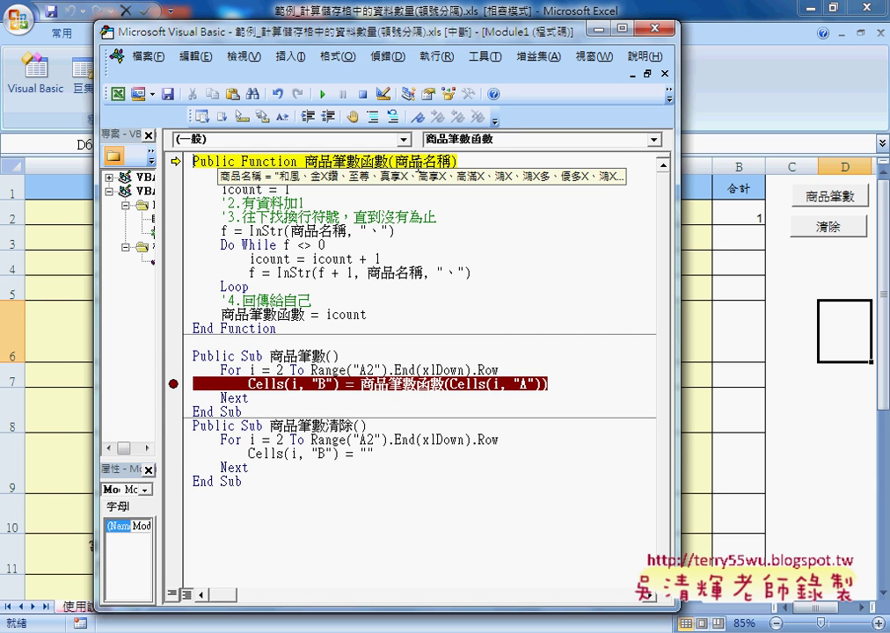
key(F8)
key(F8)
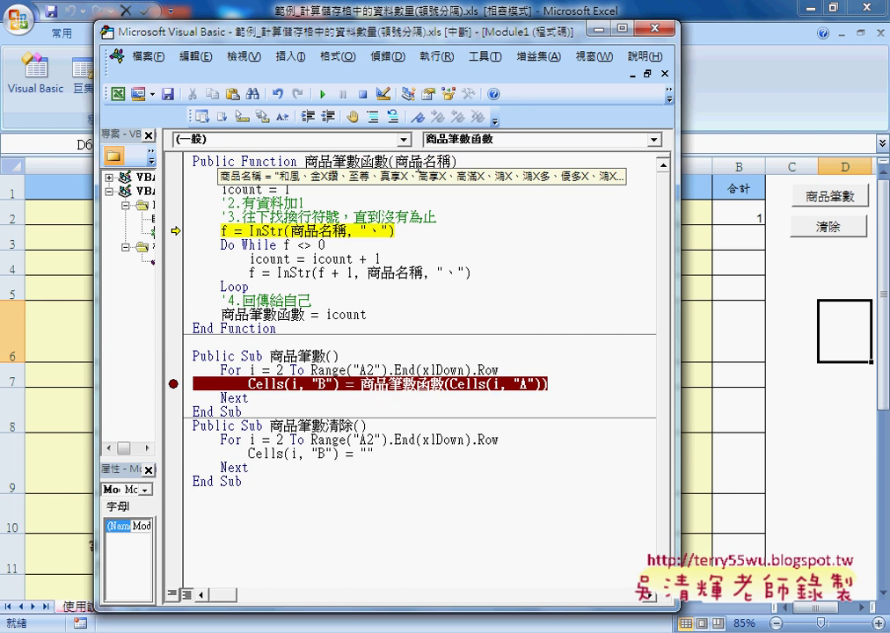
key(F8)
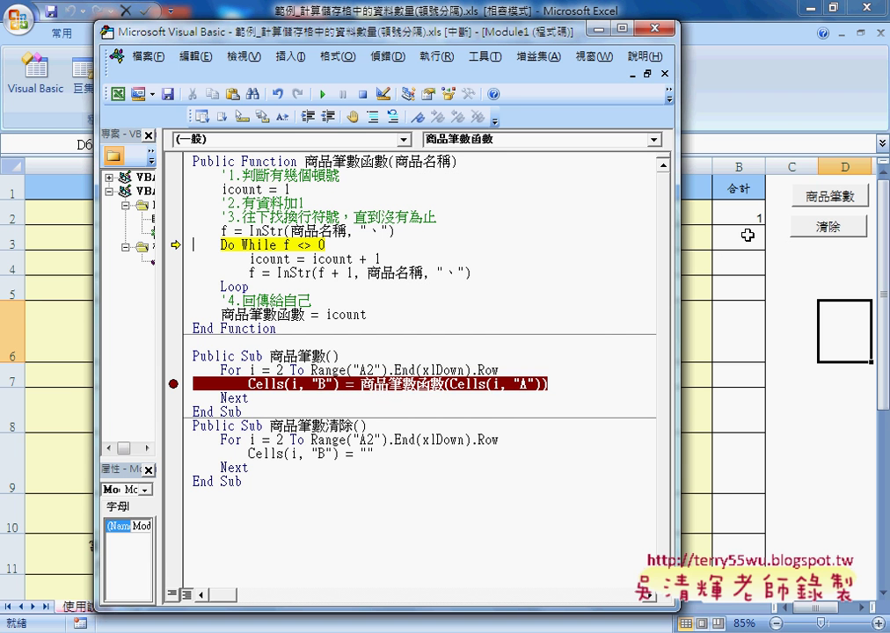
click(322, 95)
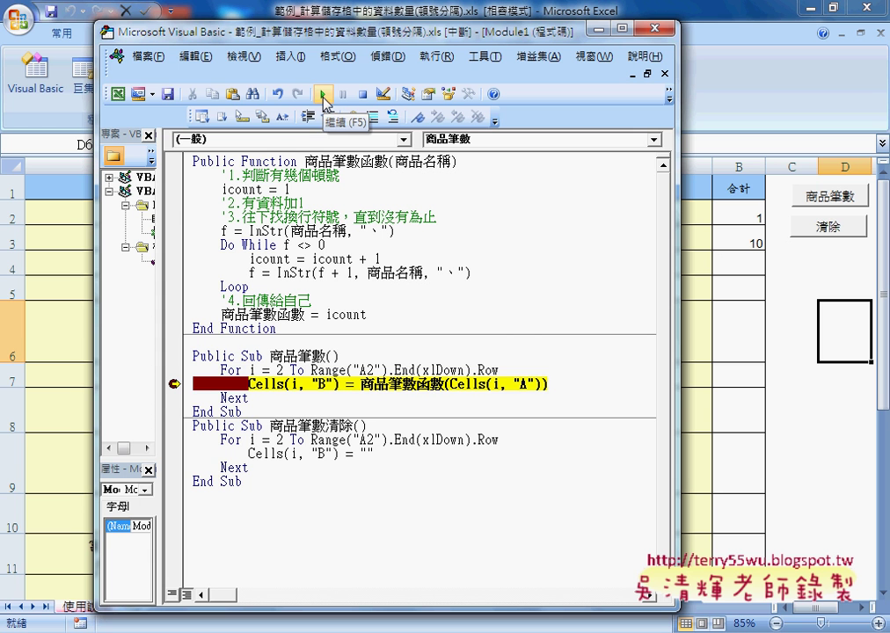
- Remove the column B breakpoint and continue so the remaining counts 5, 7, 14, 2, 15 fill in
click(175, 382)
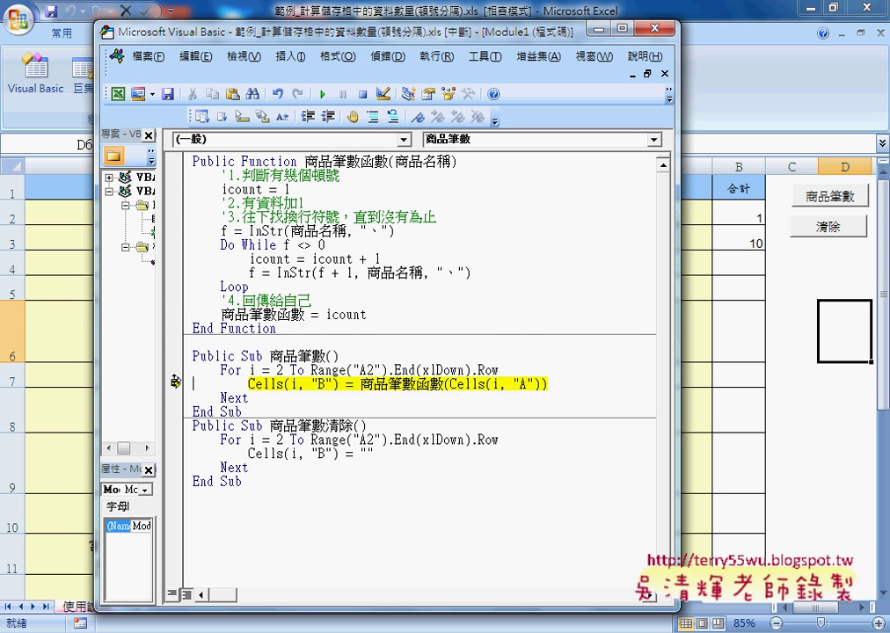
click(322, 94)
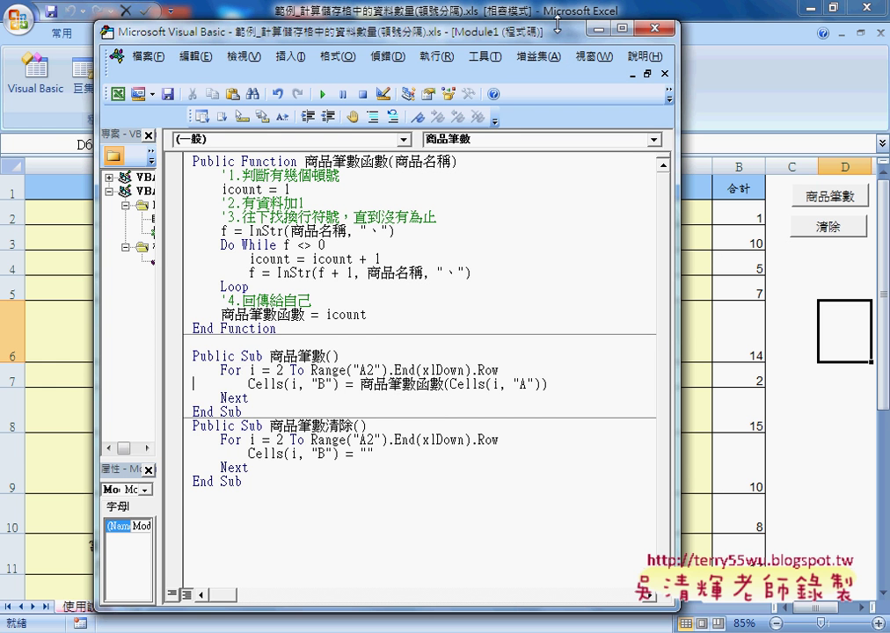
drag(556, 24, 546, 74)
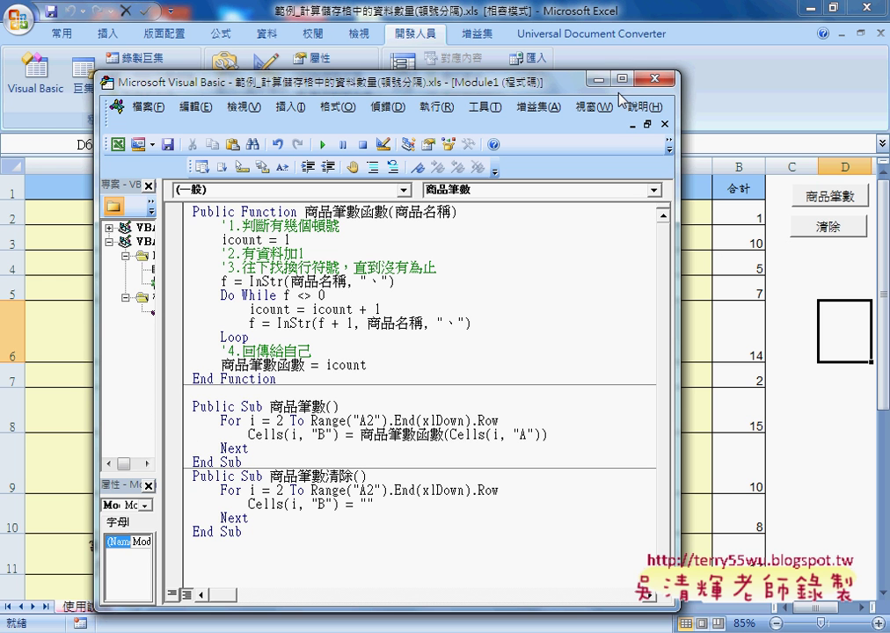
click(193, 435)
mouse_move(397, 632)
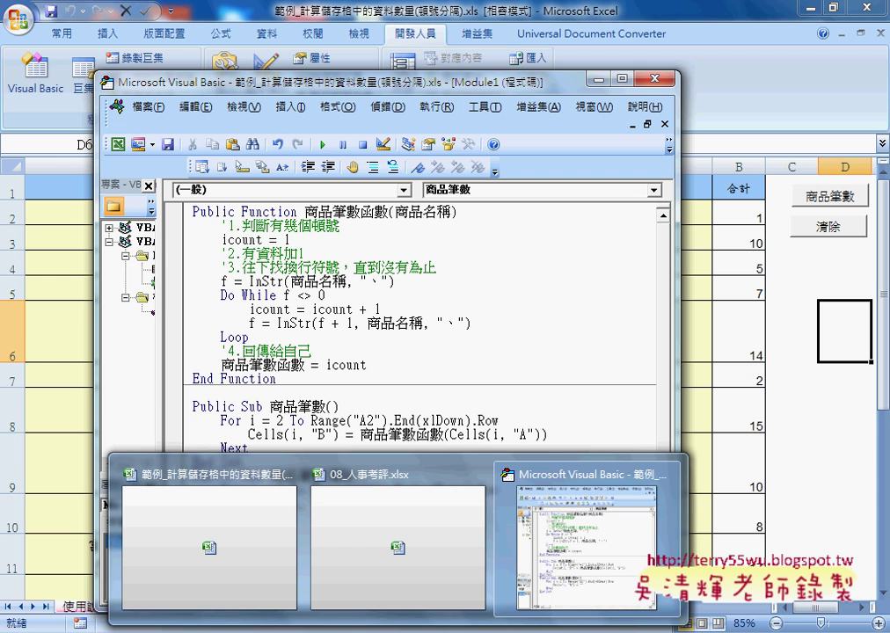